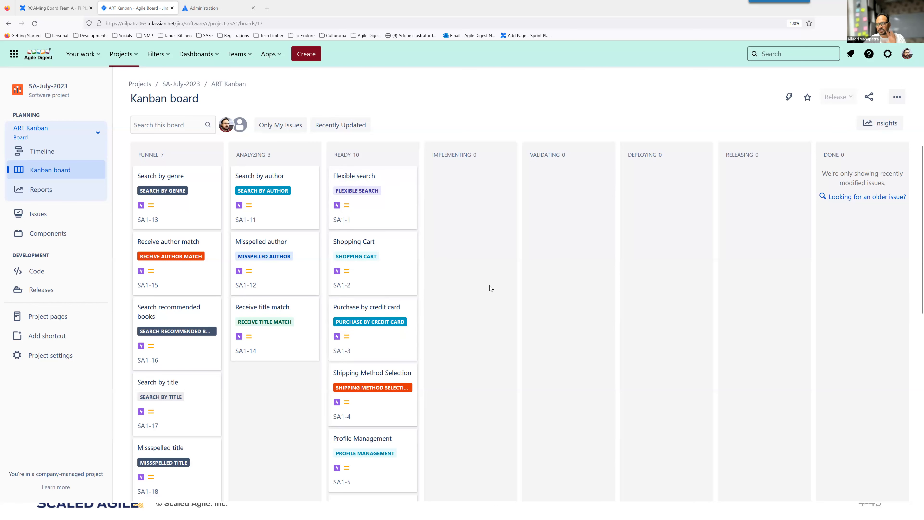
Open the Team B board's backlog and review its iterations and unplanned issues
{"action": "left_click", "coordinate": [93, 134]}
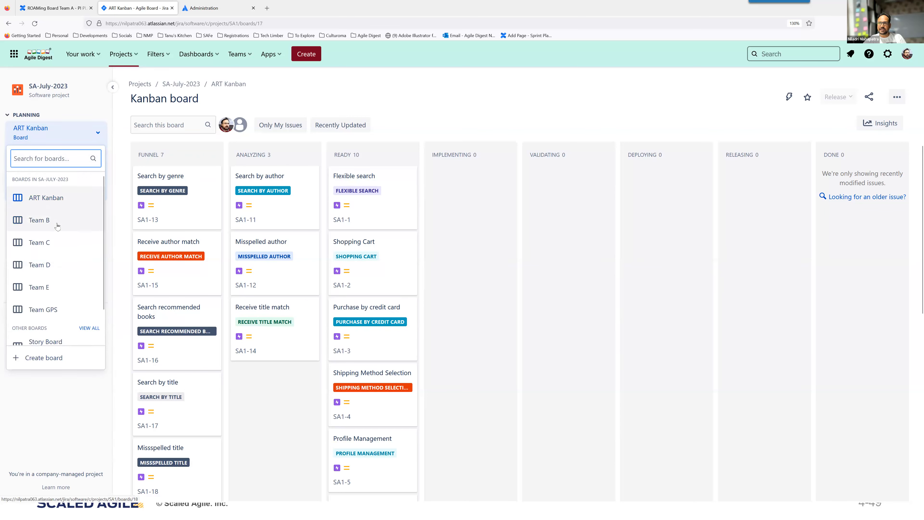
{"action": "left_click", "coordinate": [43, 223]}
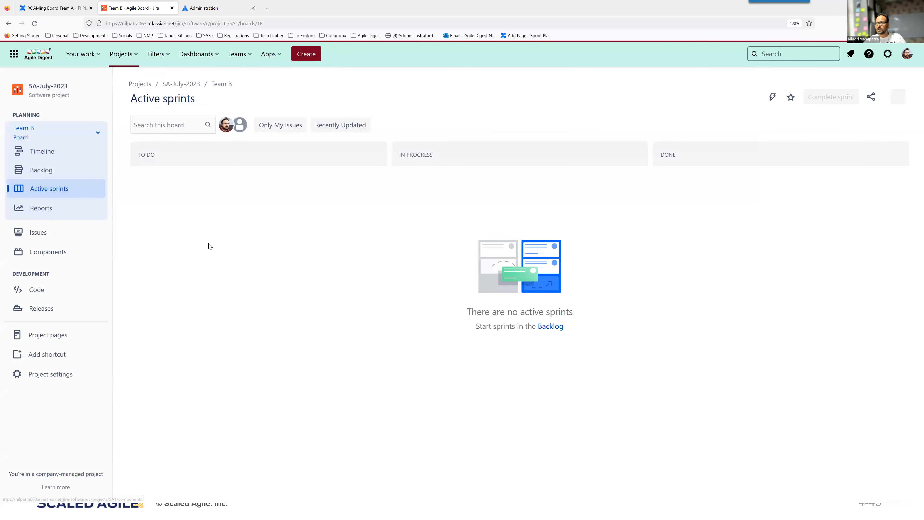
{"action": "left_click", "coordinate": [53, 171]}
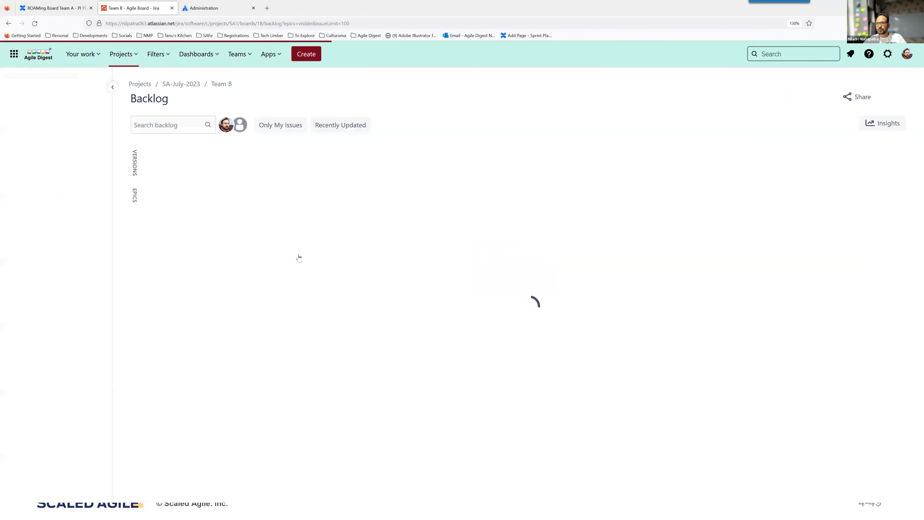
{"action": "scroll", "coordinate": [373, 363], "scroll_direction": "down", "scroll_amount": 8}
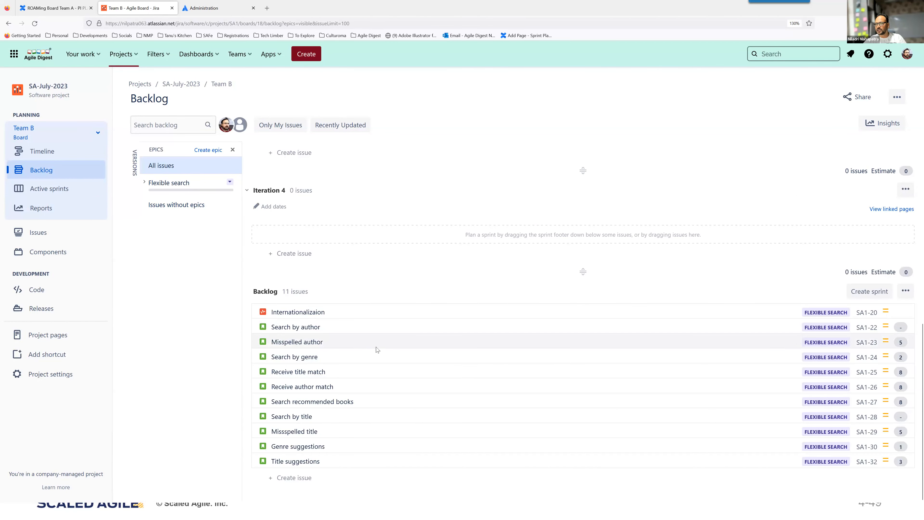
{"action": "scroll", "coordinate": [376, 350], "scroll_direction": "up", "scroll_amount": 8}
{"action": "scroll", "coordinate": [377, 351], "scroll_direction": "down", "scroll_amount": 8}
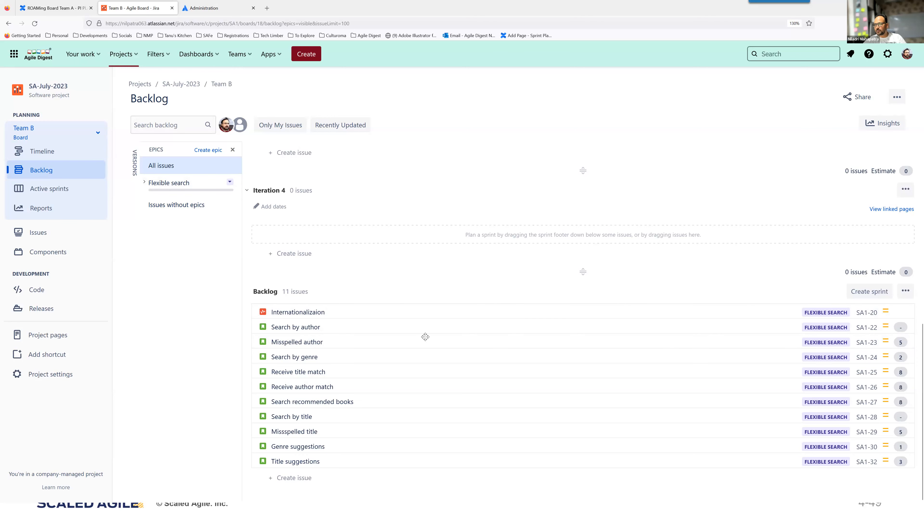
{"action": "scroll", "coordinate": [425, 336], "scroll_direction": "up", "scroll_amount": 4}
{"action": "scroll", "coordinate": [428, 340], "scroll_direction": "up", "scroll_amount": 5}
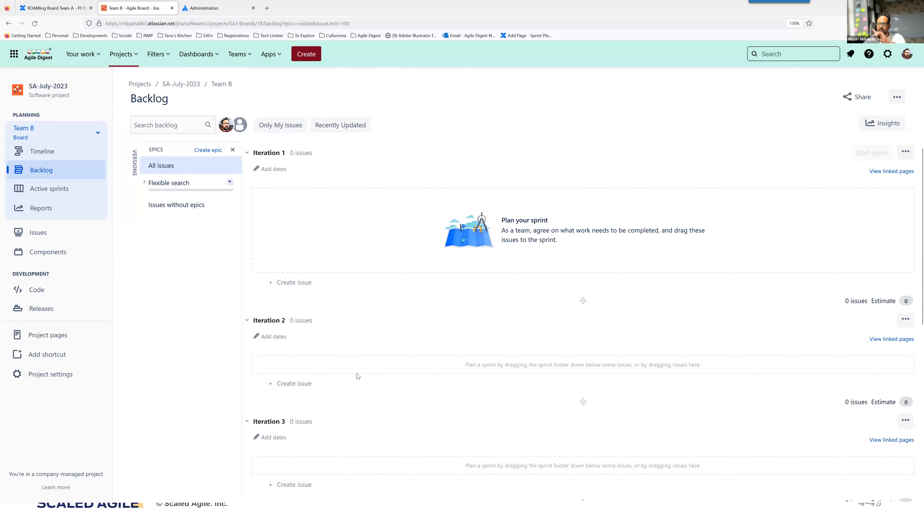
Open the Team GPS board's backlog and look through its iterations
{"action": "left_click", "coordinate": [72, 133]}
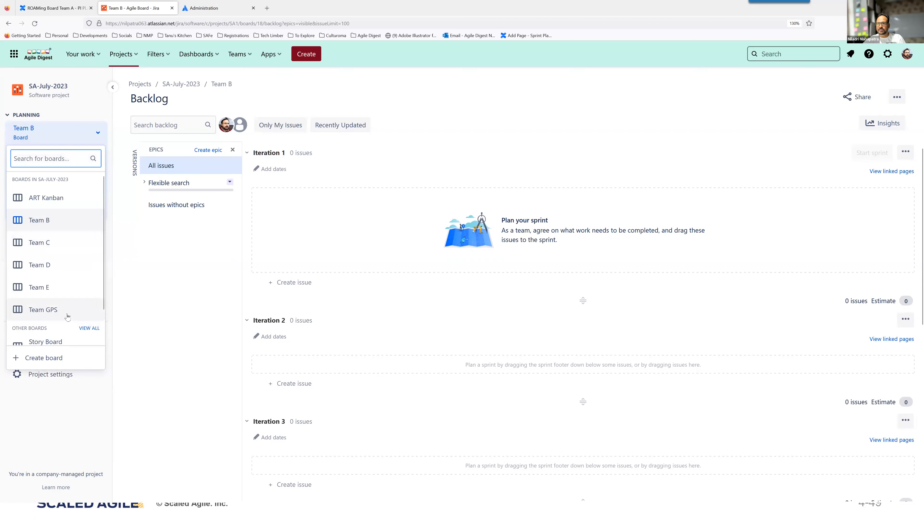
{"action": "left_click", "coordinate": [65, 311]}
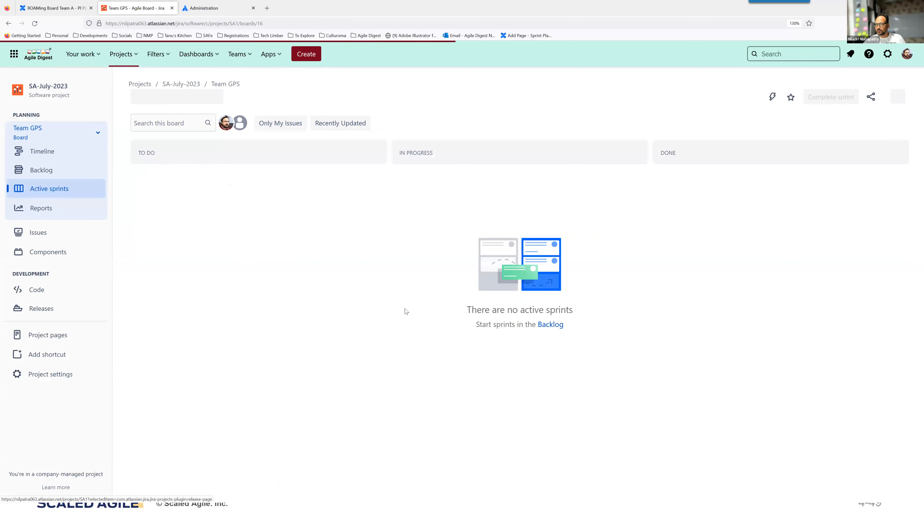
{"action": "left_click", "coordinate": [62, 175]}
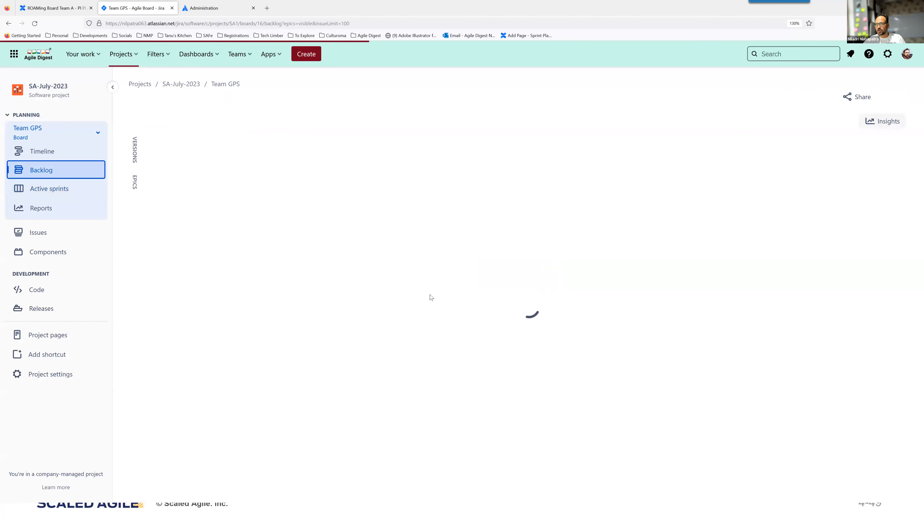
{"action": "scroll", "coordinate": [444, 408], "scroll_direction": "down", "scroll_amount": 8}
{"action": "scroll", "coordinate": [446, 411], "scroll_direction": "up", "scroll_amount": 8}
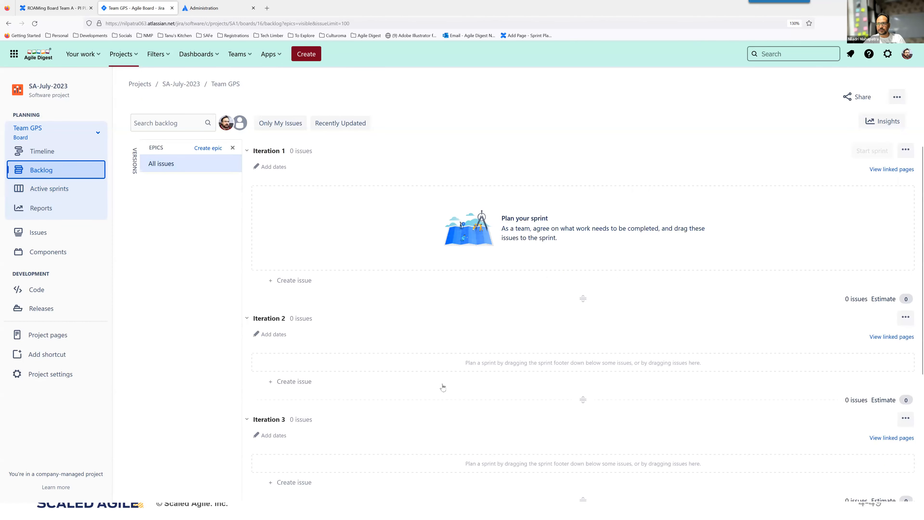
On the ART Kanban board, move the Flexible search feature from Ready to Implementing with Team B as its PI Team
{"action": "left_click", "coordinate": [81, 139]}
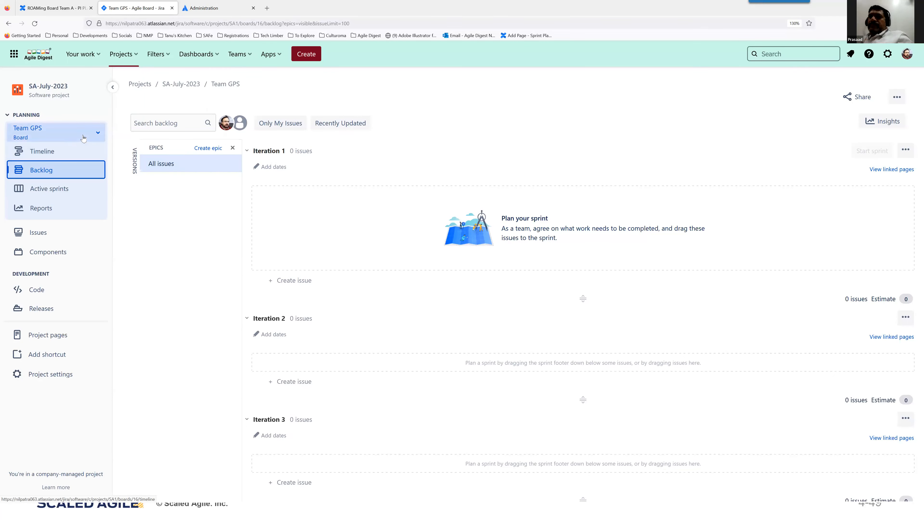
{"action": "left_click", "coordinate": [53, 202]}
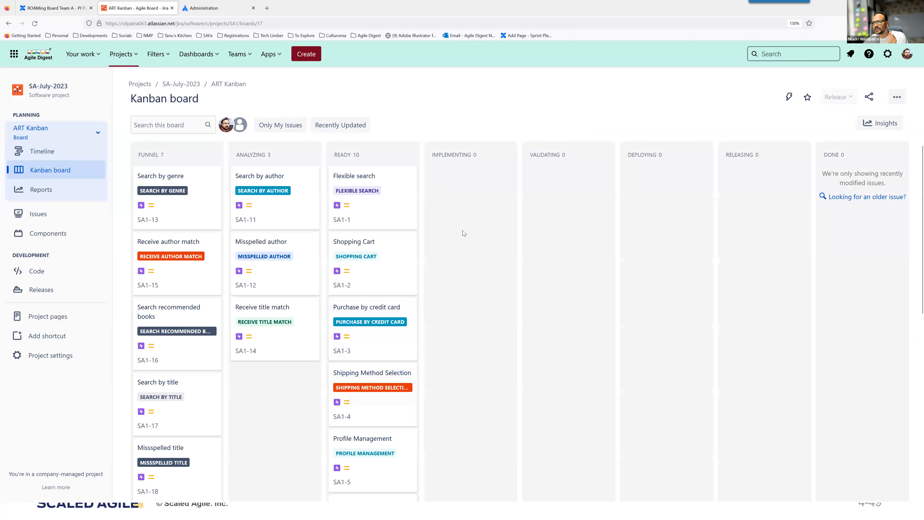
{"action": "left_click_drag", "start_coordinate": [390, 178], "coordinate": [490, 185]}
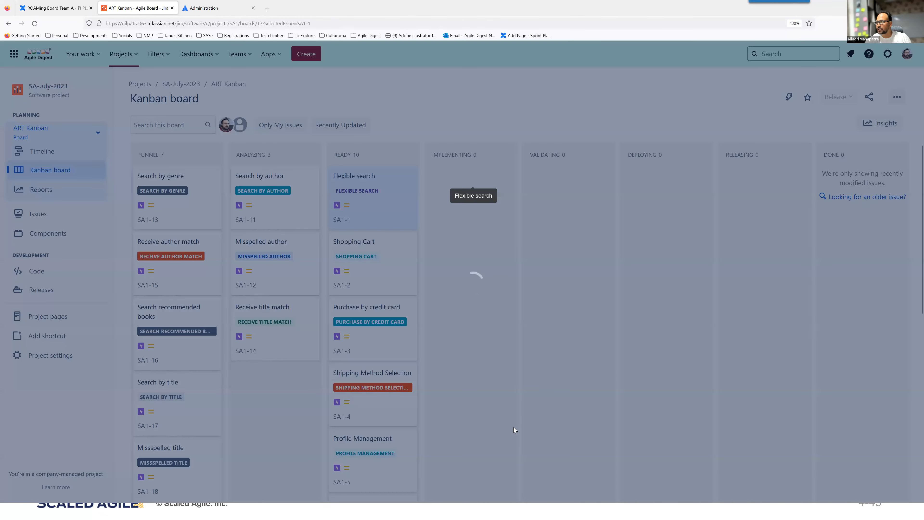
{"action": "left_click", "coordinate": [320, 219]}
{"action": "left_click", "coordinate": [304, 255]}
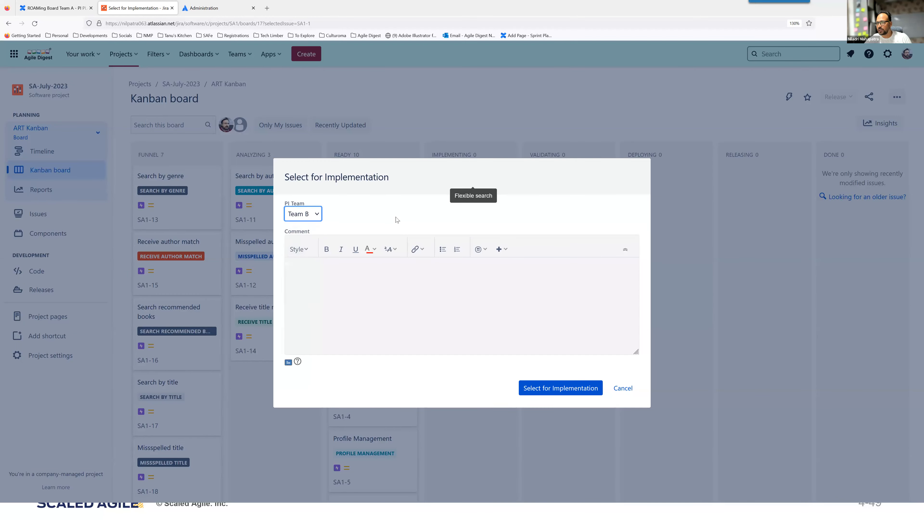
{"action": "left_click", "coordinate": [546, 391]}
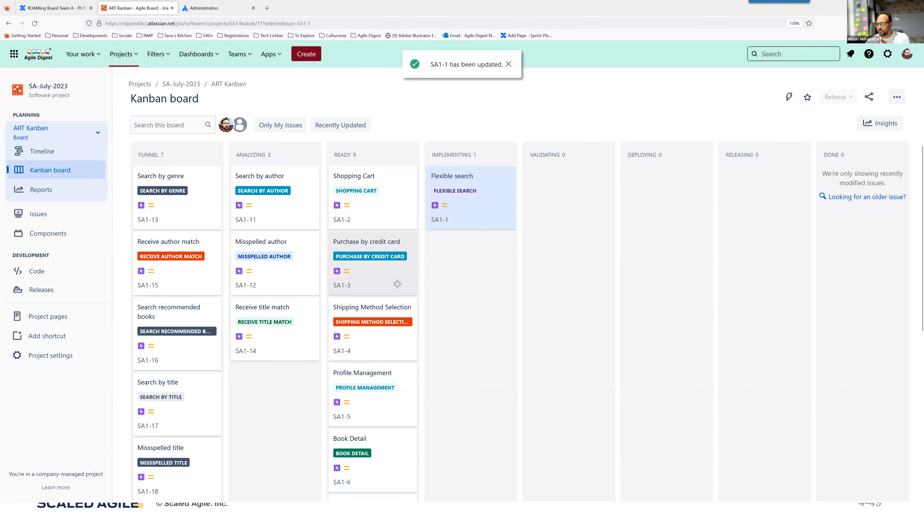
Move the Purchase by credit card feature from Ready to Implementing and assign it to PI Team Team B
{"action": "left_click_drag", "start_coordinate": [397, 283], "coordinate": [490, 280]}
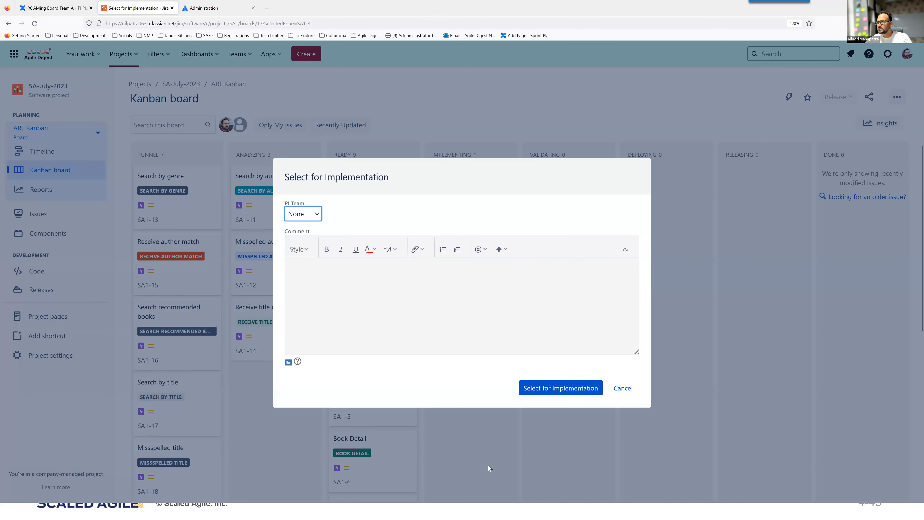
{"action": "left_click", "coordinate": [317, 216]}
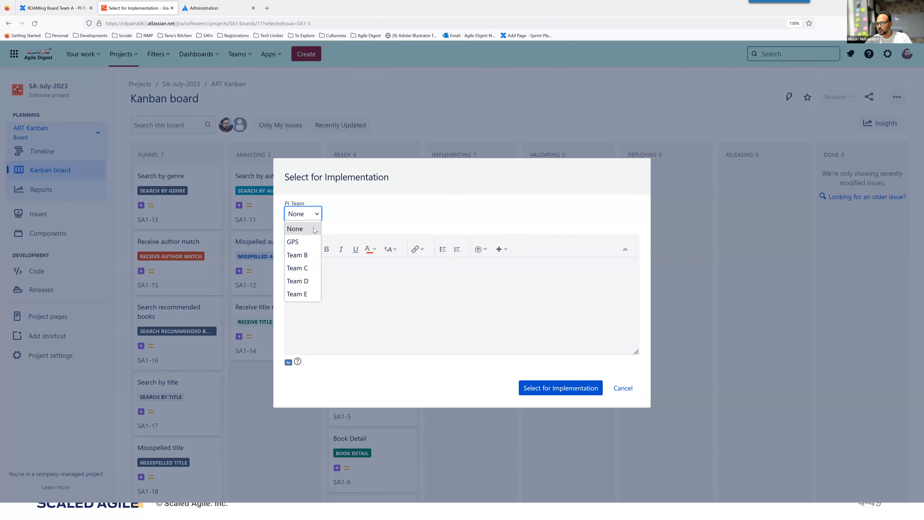
{"action": "left_click", "coordinate": [305, 255]}
{"action": "left_click", "coordinate": [557, 388]}
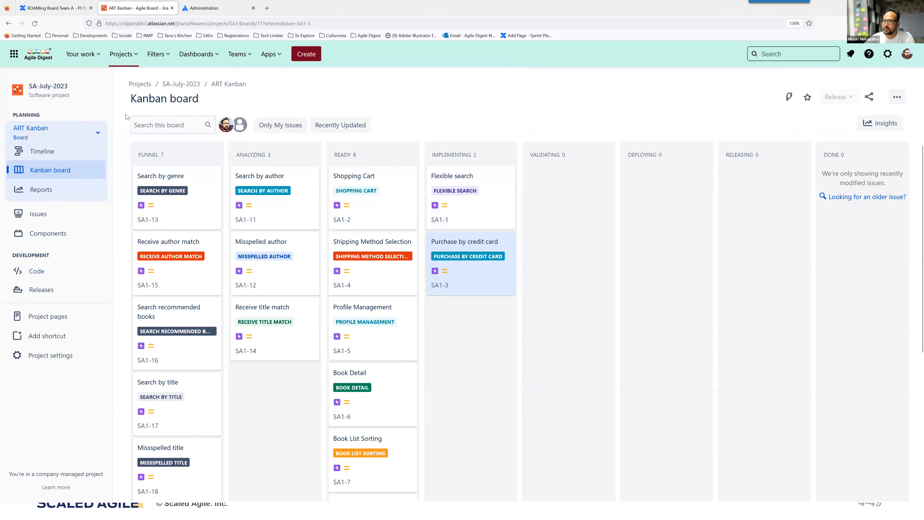
Return to Team B's backlog, examine the issues under both assigned features, and open the Misspelled author story's details
{"action": "left_click", "coordinate": [67, 141]}
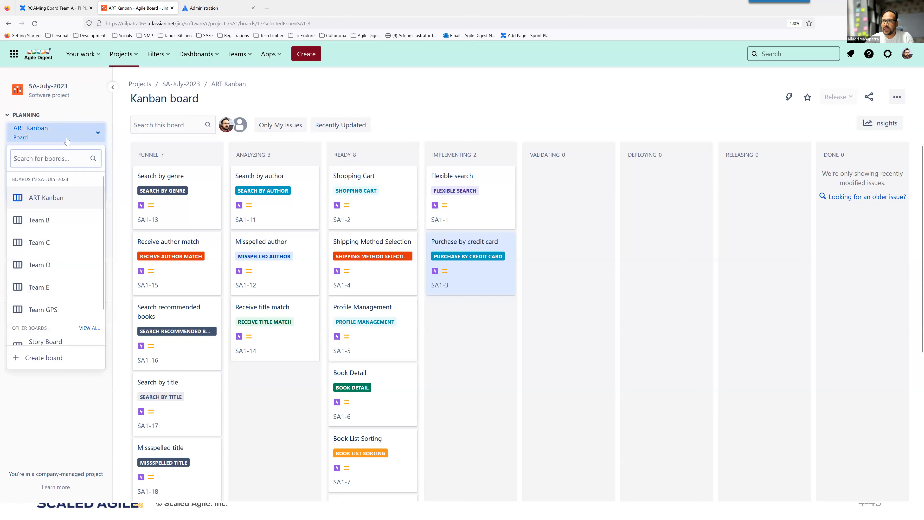
{"action": "left_click", "coordinate": [56, 225]}
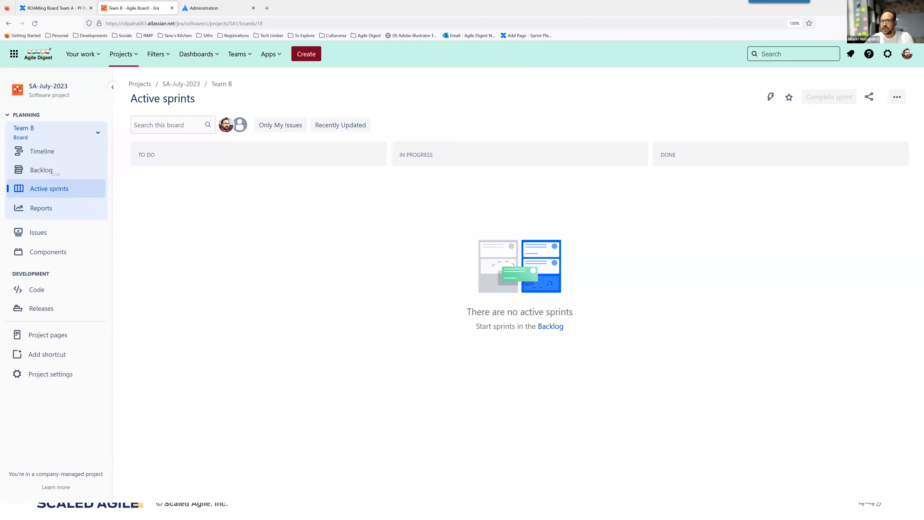
{"action": "left_click", "coordinate": [41, 170]}
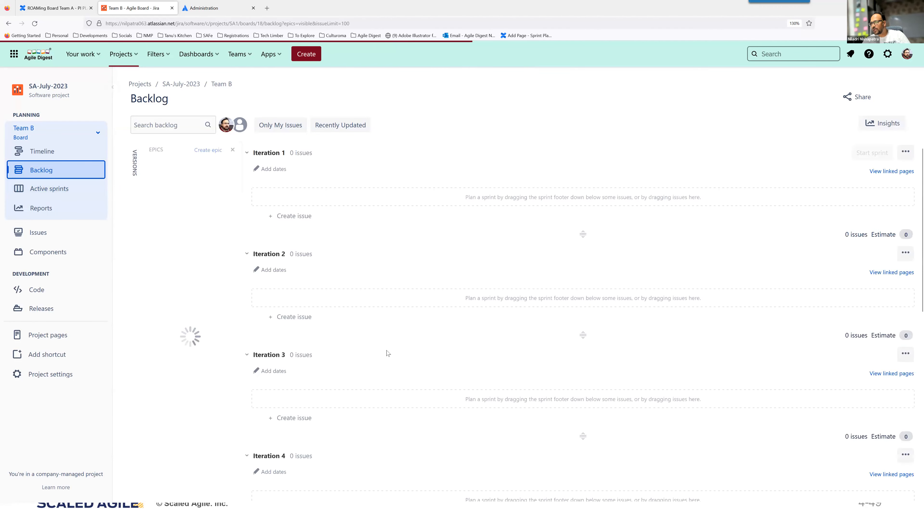
{"action": "scroll", "coordinate": [388, 352], "scroll_direction": "down", "scroll_amount": 10}
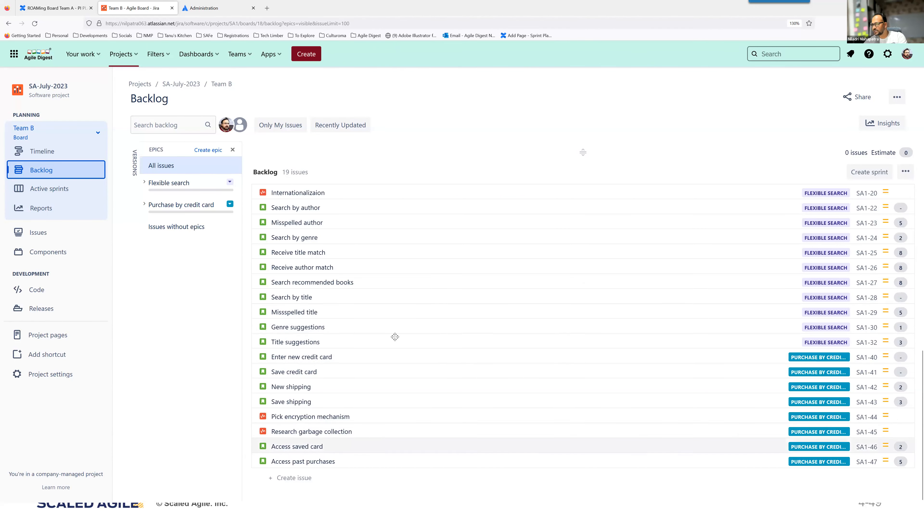
{"action": "scroll", "coordinate": [461, 468], "scroll_direction": "up", "scroll_amount": 1}
{"action": "scroll", "coordinate": [462, 468], "scroll_direction": "up", "scroll_amount": 8}
{"action": "scroll", "coordinate": [447, 422], "scroll_direction": "down", "scroll_amount": 6}
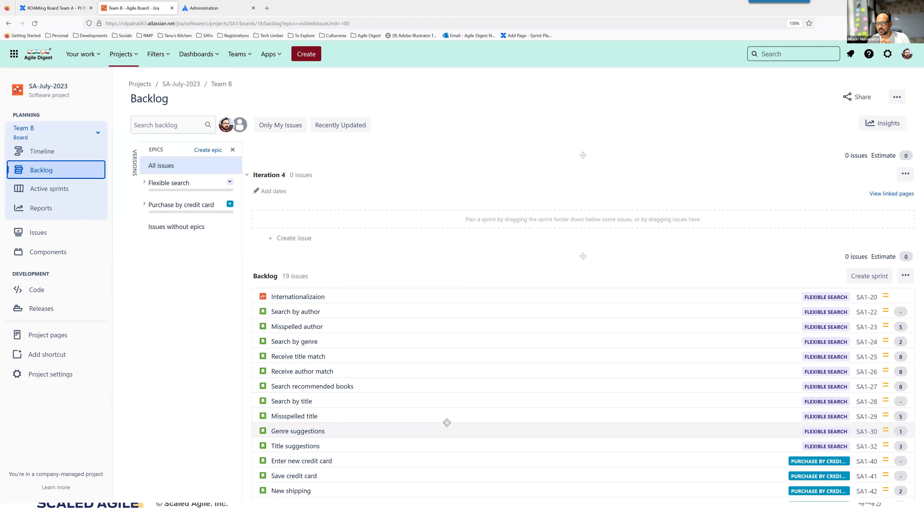
{"action": "scroll", "coordinate": [424, 407], "scroll_direction": "down", "scroll_amount": 3}
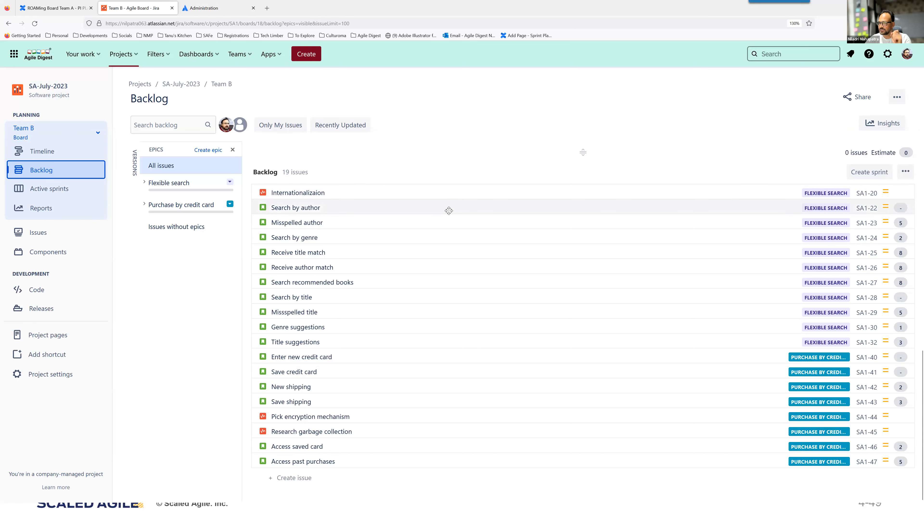
{"action": "left_click", "coordinate": [441, 220]}
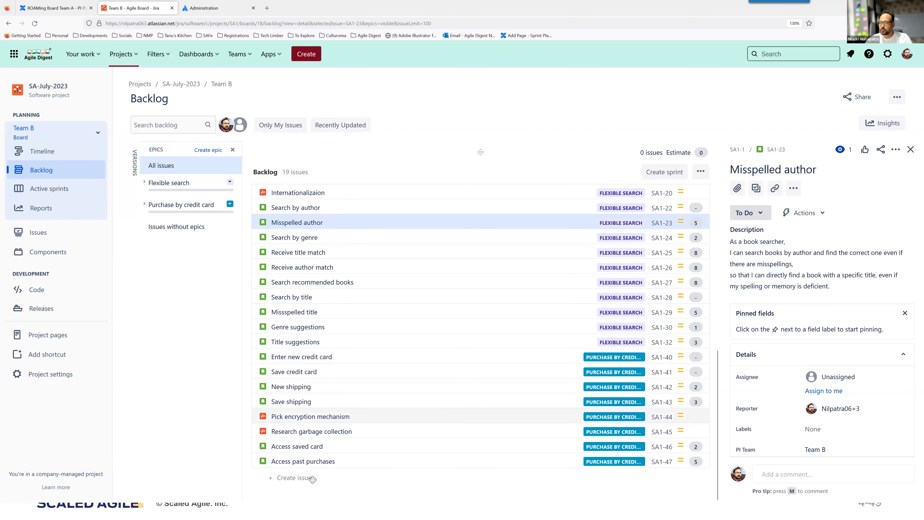
Create a Dependency issue named "Credit card Authentication Api" in Team B's backlog
{"action": "left_click", "coordinate": [288, 478]}
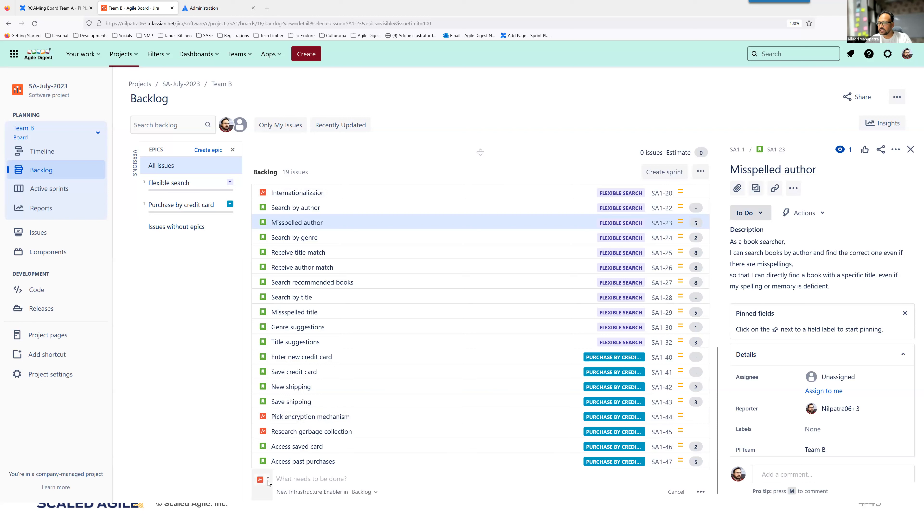
{"action": "left_click", "coordinate": [268, 480]}
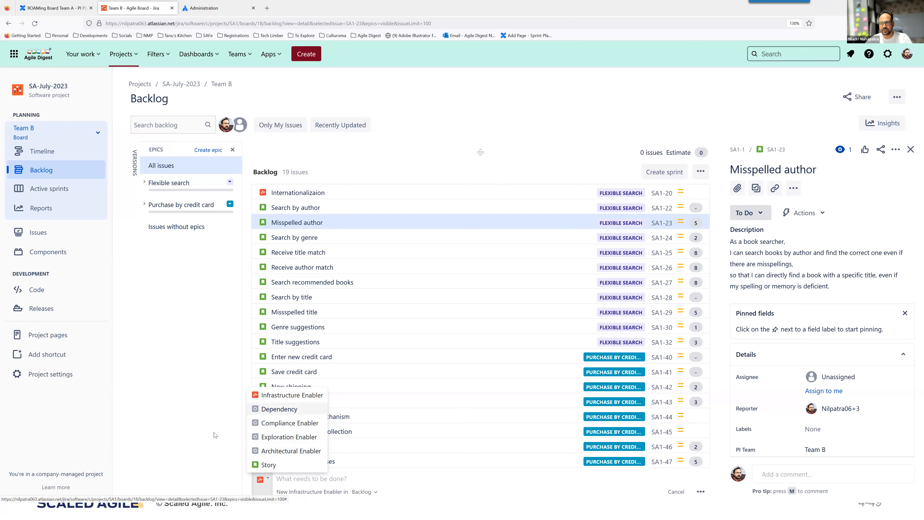
{"action": "left_click", "coordinate": [201, 439]}
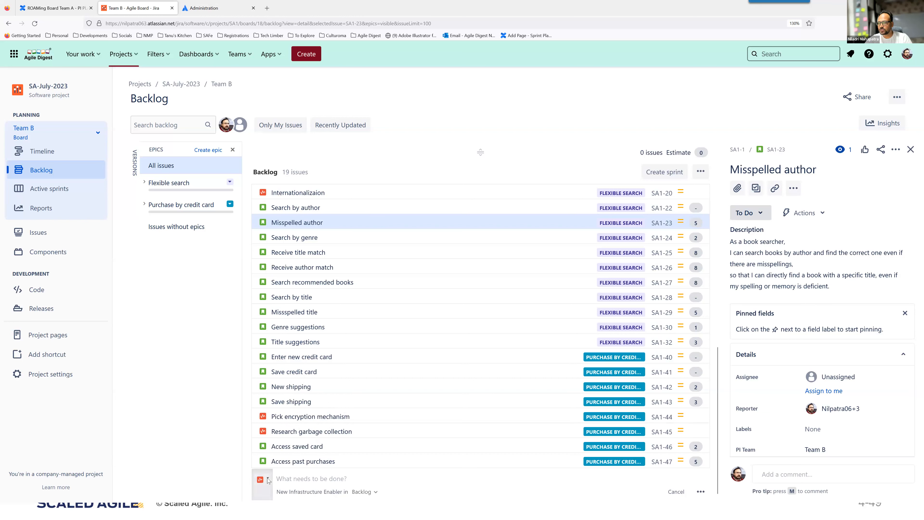
{"action": "left_click", "coordinate": [268, 480]}
{"action": "left_click", "coordinate": [278, 408]}
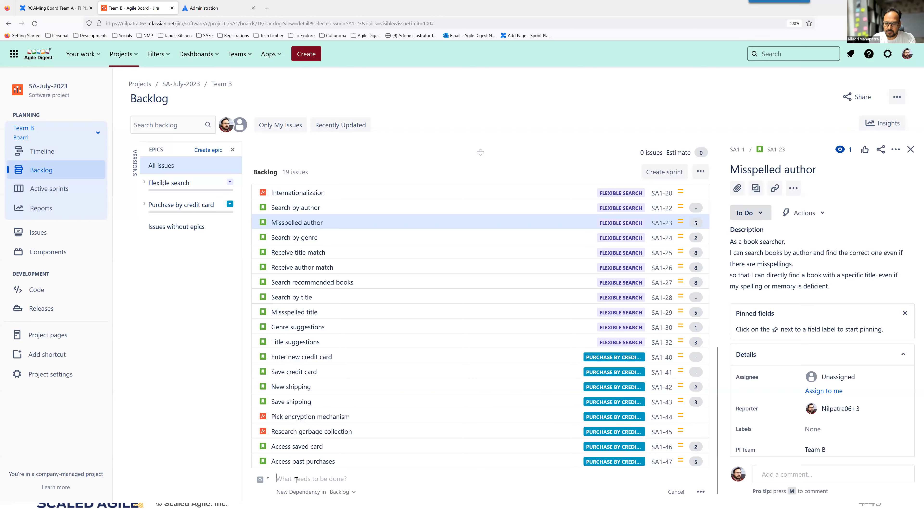
{"action": "type", "text": "Credit card Authentication"}
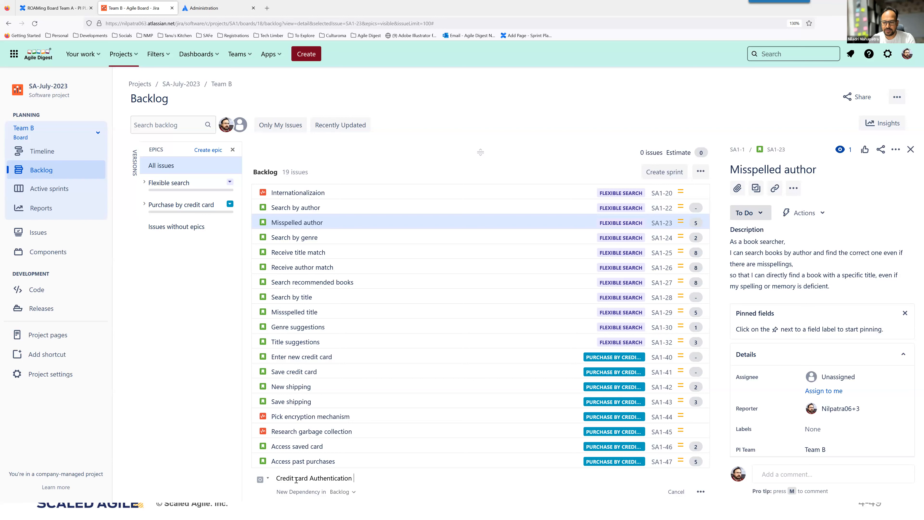
{"action": "type", "text": "Api"}
{"action": "key", "text": "Return"}
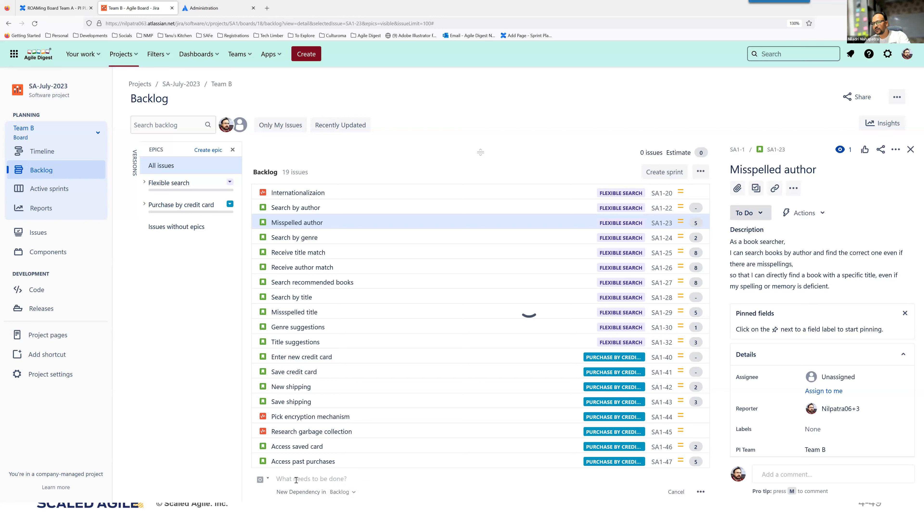
Start linking the Credit card Authentication Api dependency with the Successor relationship and view the candidate issues
{"action": "left_click", "coordinate": [378, 477]}
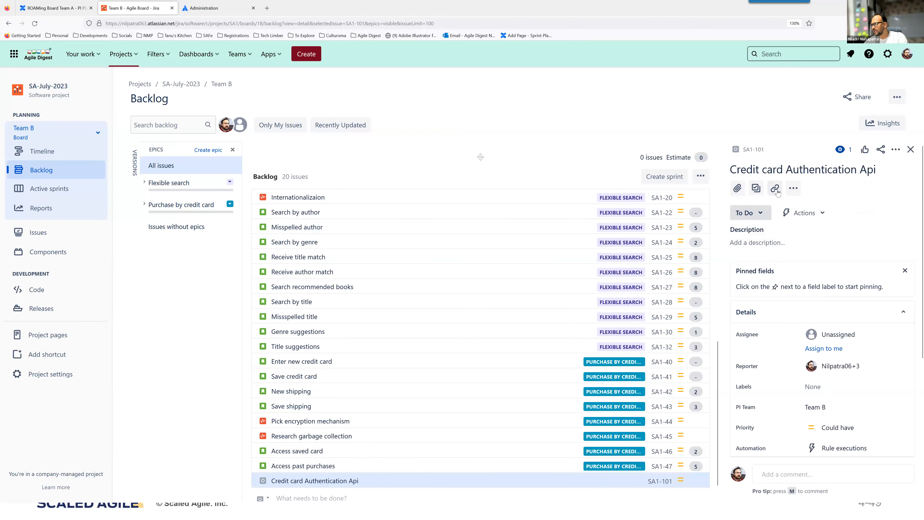
{"action": "left_click", "coordinate": [777, 191]}
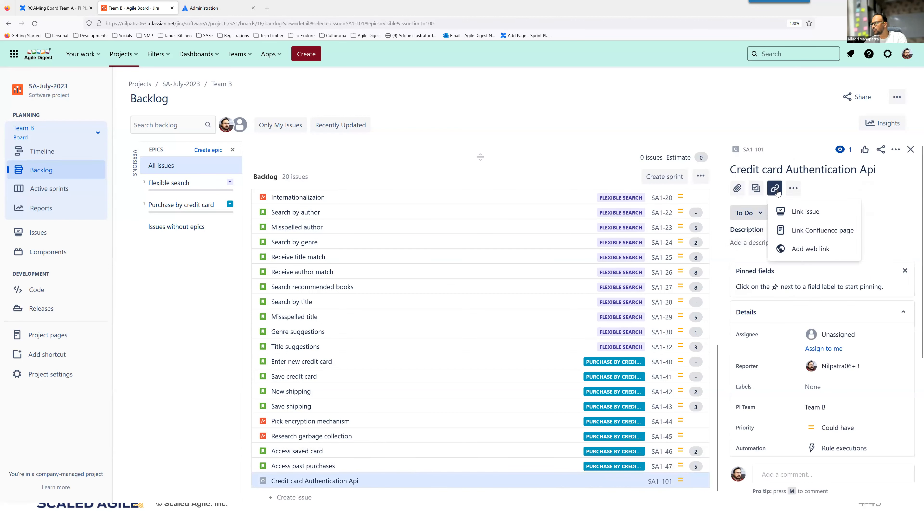
{"action": "left_click", "coordinate": [812, 215]}
{"action": "left_click", "coordinate": [828, 293]}
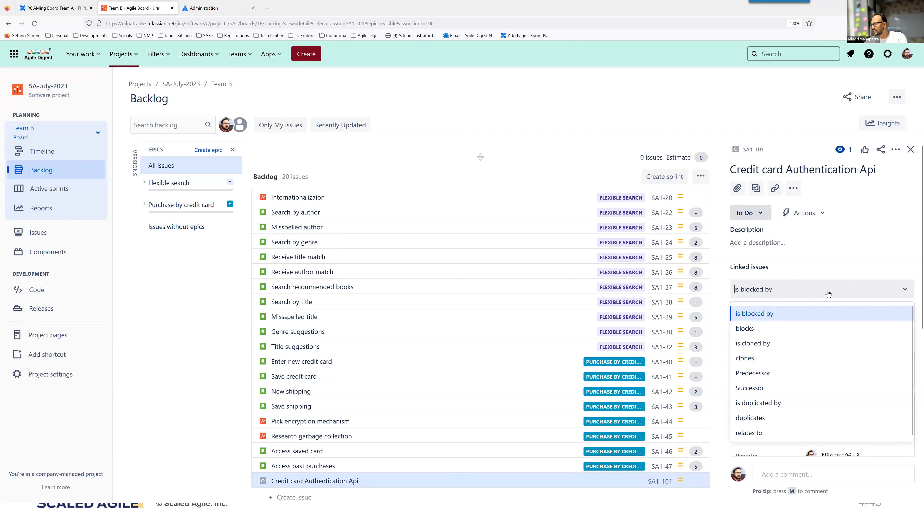
{"action": "left_click", "coordinate": [760, 388]}
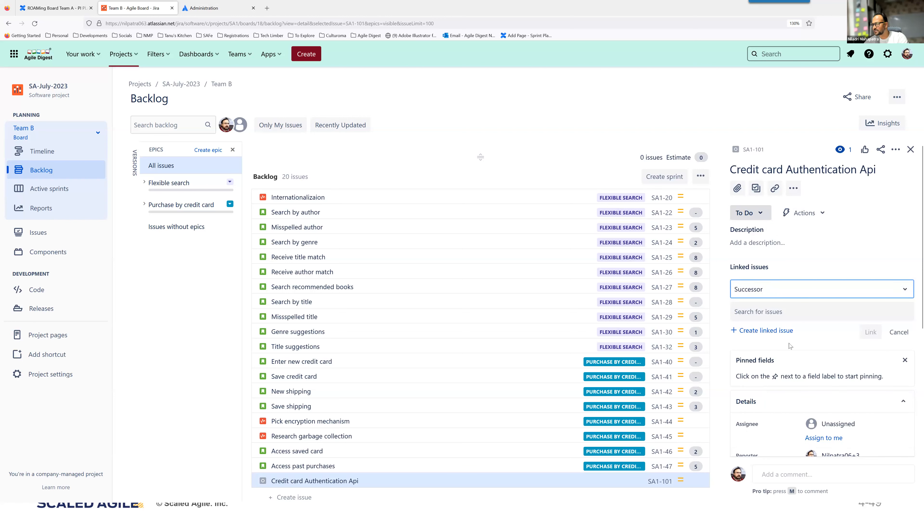
{"action": "left_click", "coordinate": [811, 316]}
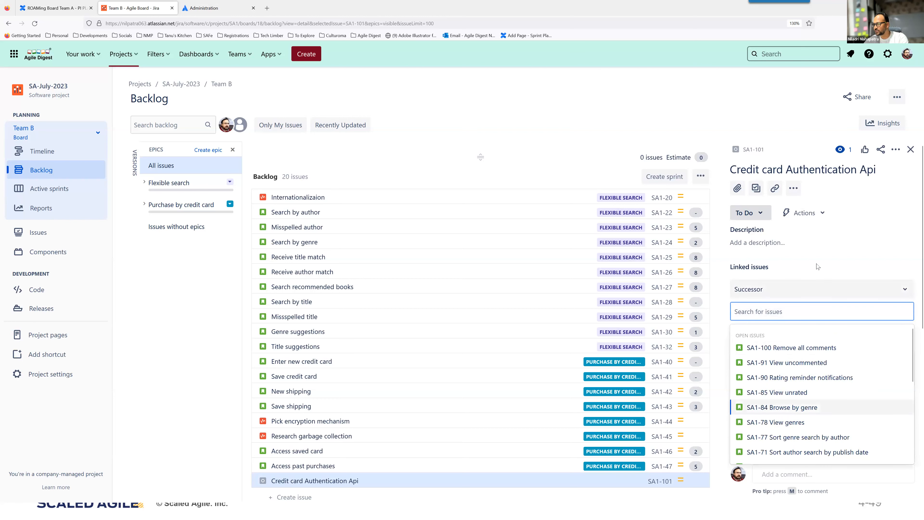
{"action": "left_click", "coordinate": [719, 104]}
Try to move the Credit card Authentication Api dependency from Team B's backlog onto the Flexible search epic
{"action": "scroll", "coordinate": [392, 433], "scroll_direction": "down", "scroll_amount": 2}
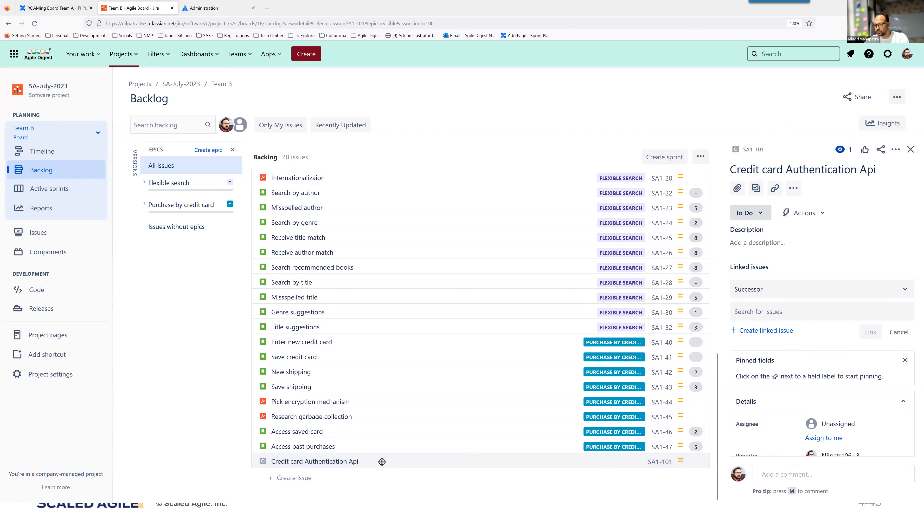
{"action": "left_click_drag", "start_coordinate": [362, 461], "coordinate": [201, 182]}
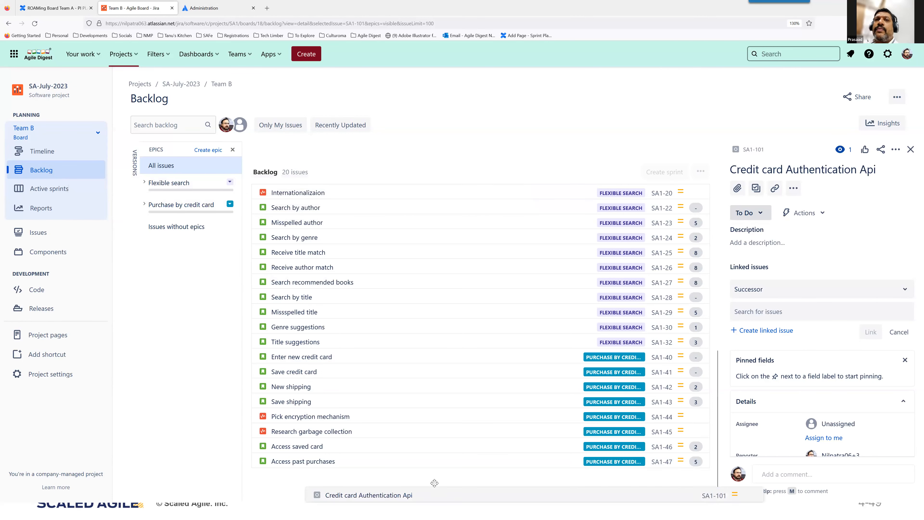
Examine the remaining Ready features on the ART Kanban board and check the iterations and issues in Team C's backlog
{"action": "left_click", "coordinate": [69, 136]}
{"action": "left_click", "coordinate": [53, 200]}
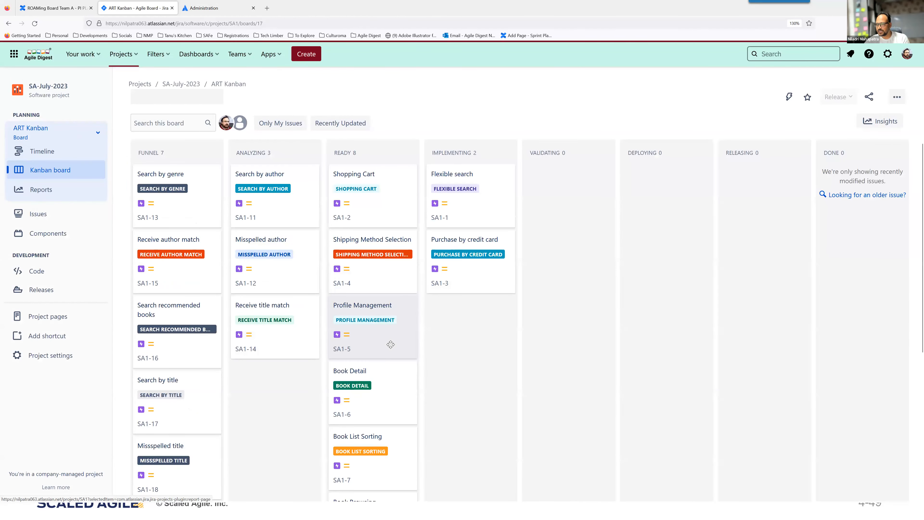
{"action": "scroll", "coordinate": [390, 346], "scroll_direction": "down", "scroll_amount": 5}
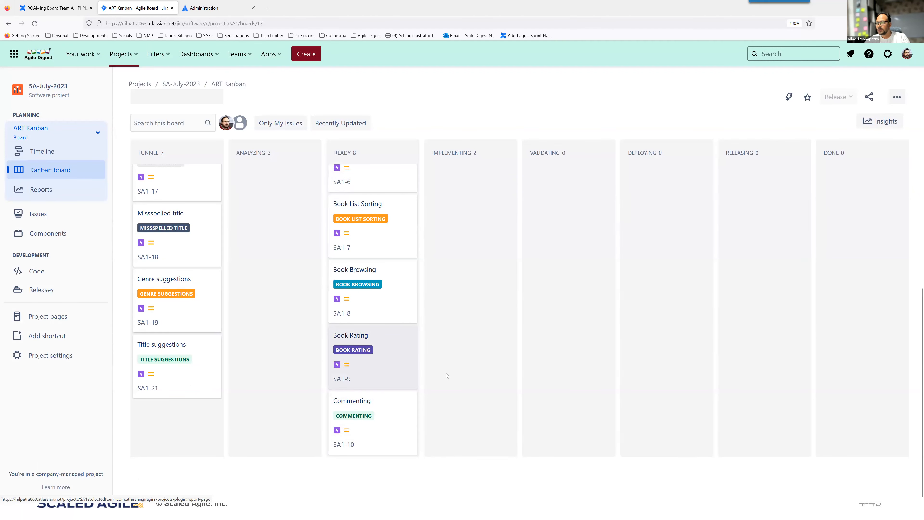
{"action": "left_click", "coordinate": [54, 132]}
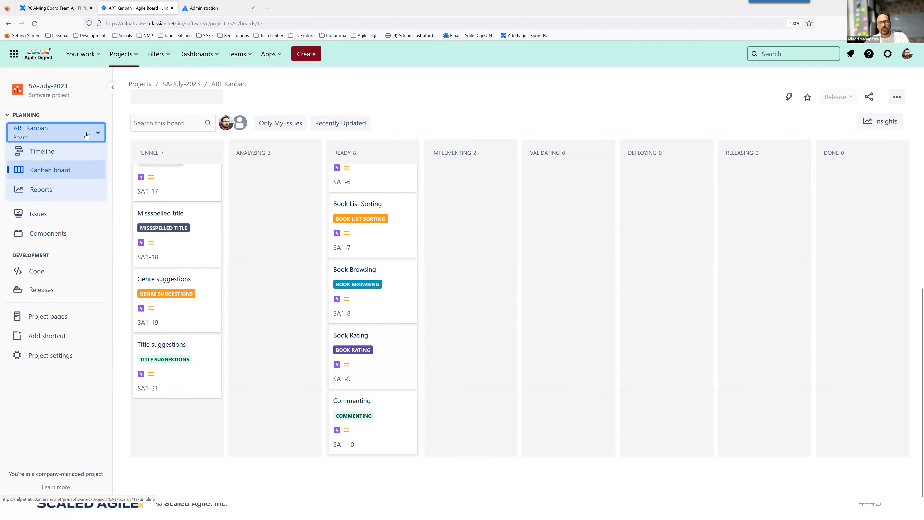
{"action": "left_click", "coordinate": [44, 245]}
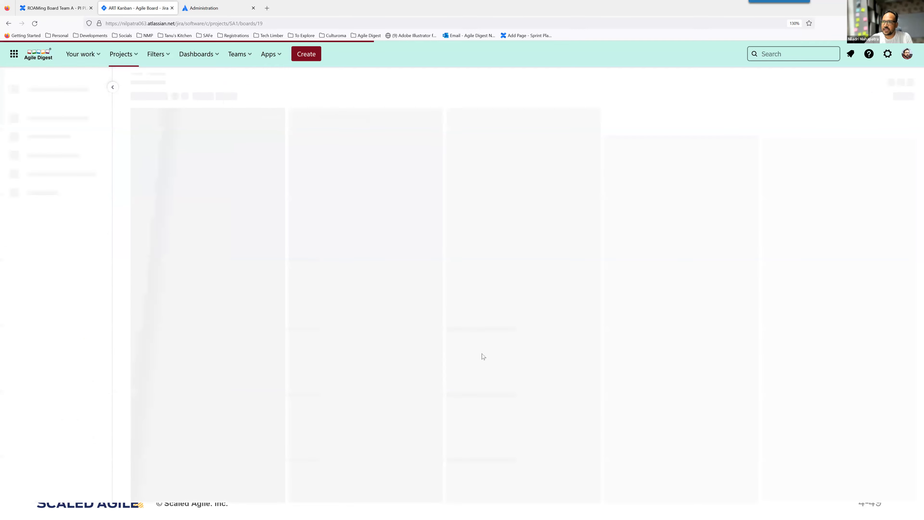
{"action": "left_click", "coordinate": [59, 176]}
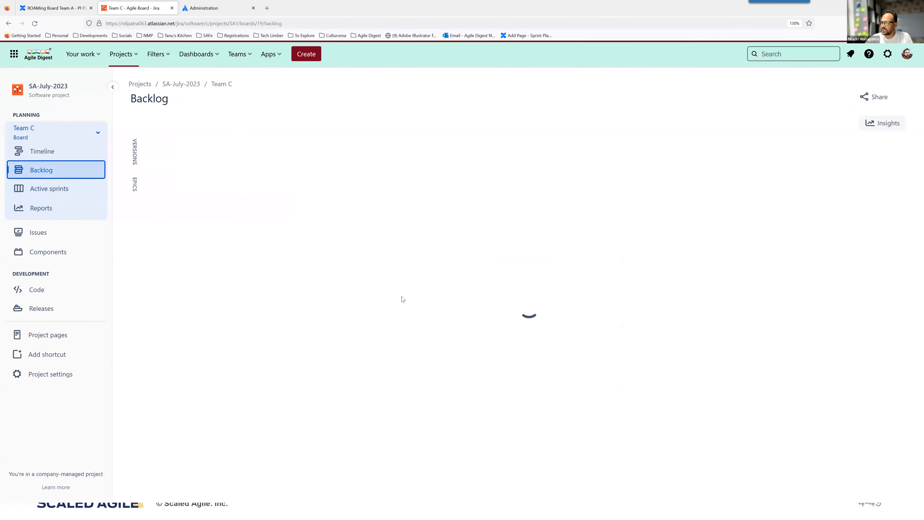
{"action": "scroll", "coordinate": [399, 360], "scroll_direction": "down", "scroll_amount": 3}
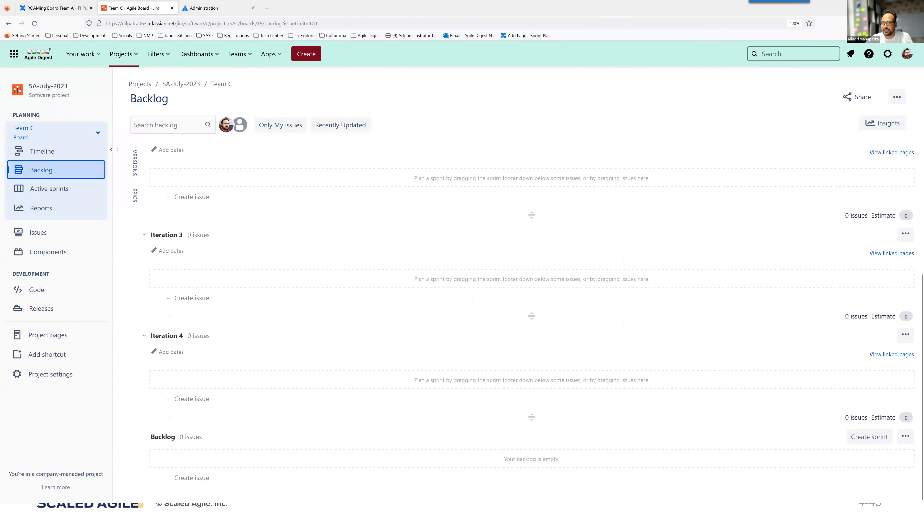
On the ART Kanban board, move the Commenting feature from Ready to Implementing with Team C as its PI Team
{"action": "left_click", "coordinate": [75, 139]}
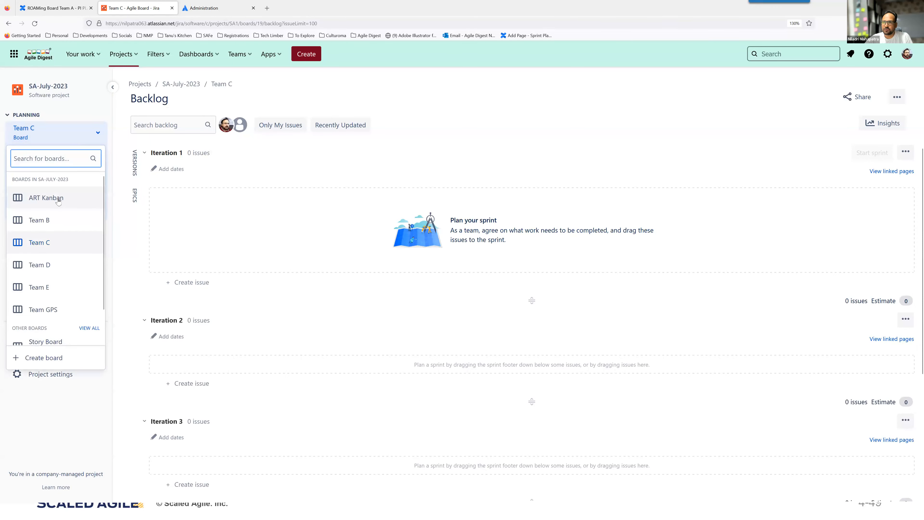
{"action": "left_click", "coordinate": [58, 201]}
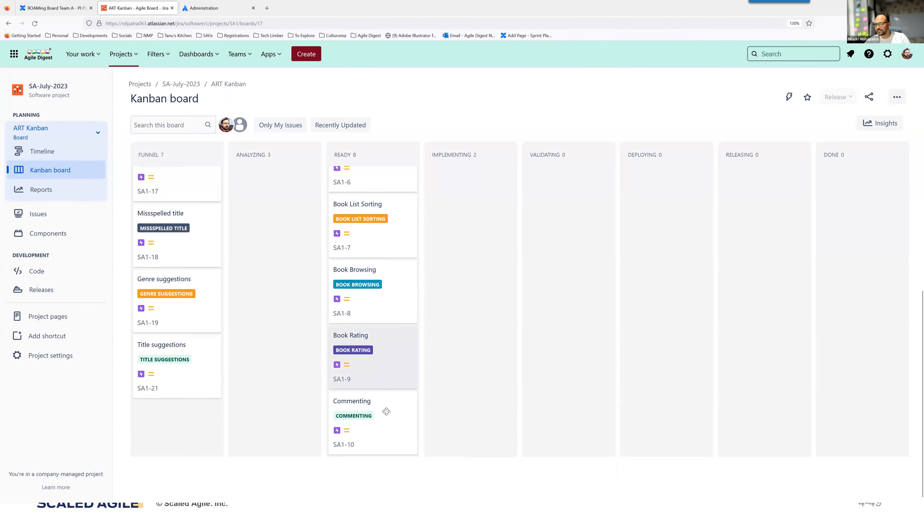
{"action": "left_click_drag", "start_coordinate": [386, 411], "coordinate": [479, 369]}
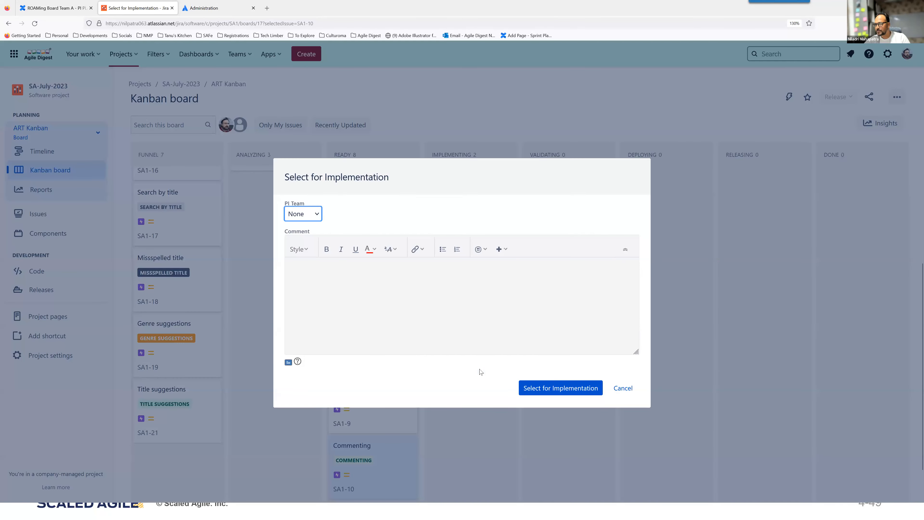
{"action": "left_click", "coordinate": [314, 216]}
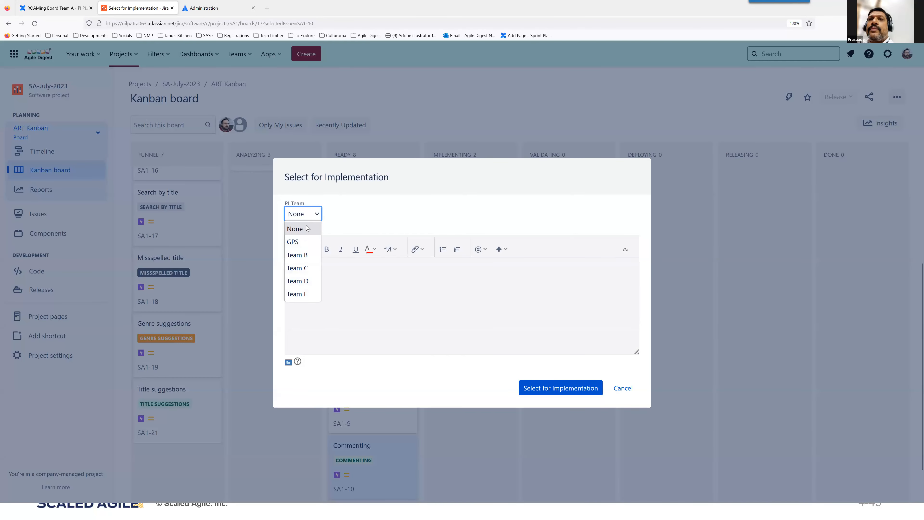
{"action": "left_click", "coordinate": [304, 268]}
{"action": "left_click", "coordinate": [553, 386]}
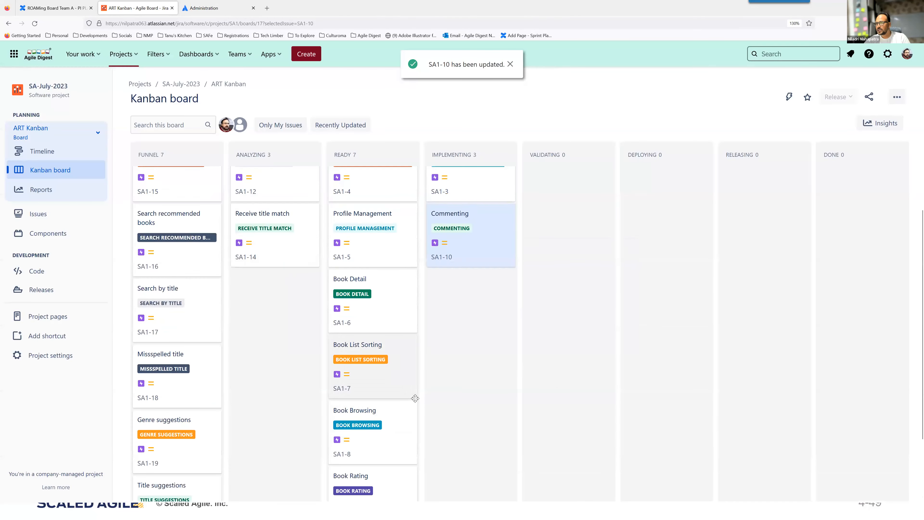
Move the Book Rating feature from Ready to Implementing and assign it to PI Team Team C
{"action": "left_click_drag", "start_coordinate": [378, 479], "coordinate": [507, 443]}
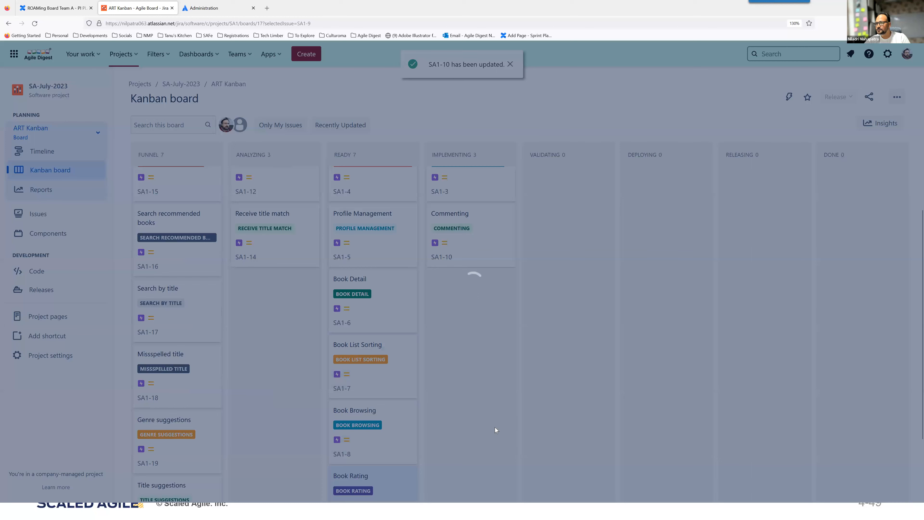
{"action": "left_click", "coordinate": [315, 215]}
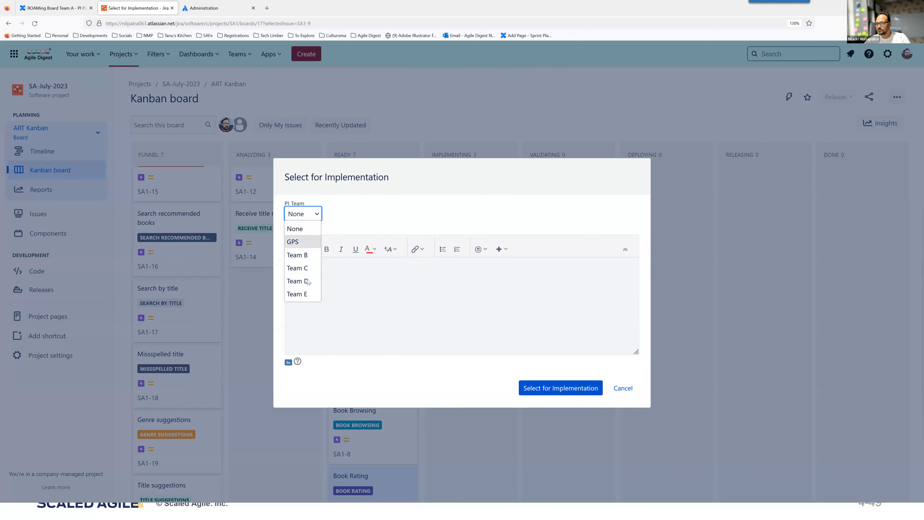
{"action": "left_click", "coordinate": [297, 269]}
{"action": "left_click", "coordinate": [541, 390]}
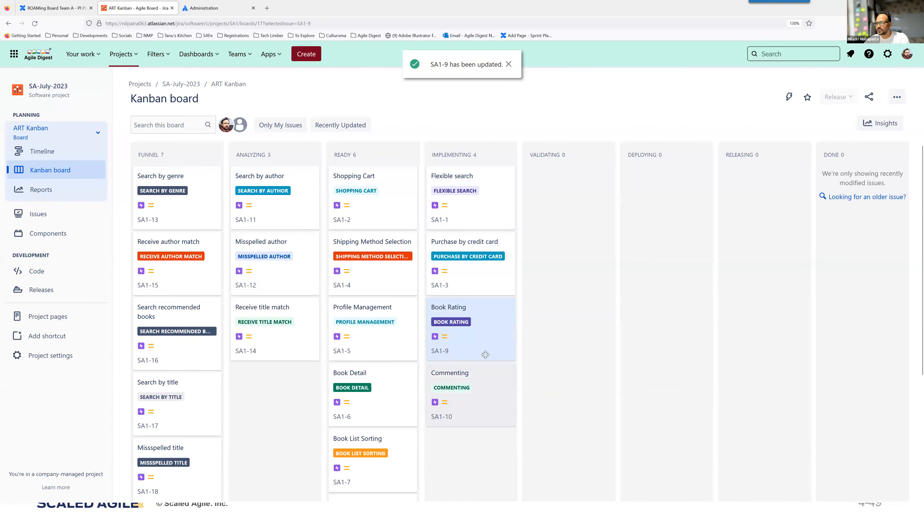
Add the PI Team field to the ART Kanban board's card layout and return to the board
{"action": "left_click", "coordinate": [897, 98]}
{"action": "left_click", "coordinate": [848, 120]}
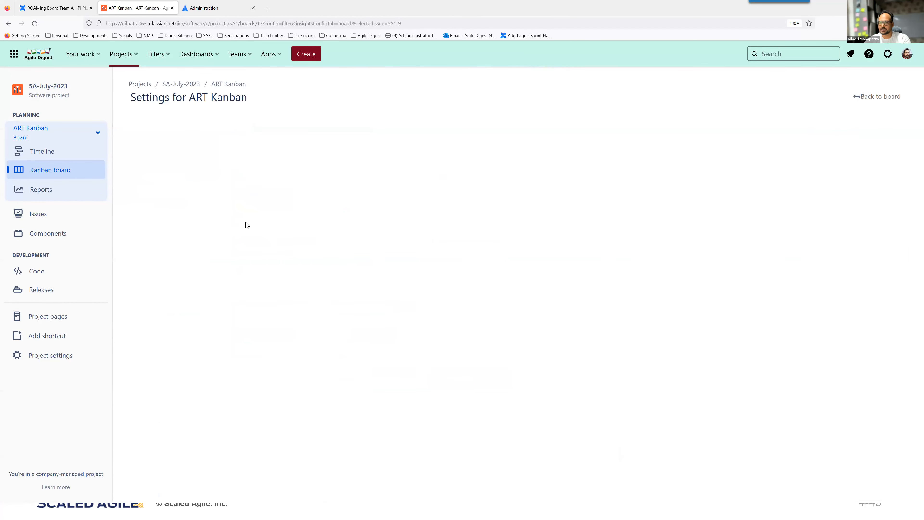
{"action": "left_click", "coordinate": [190, 214]}
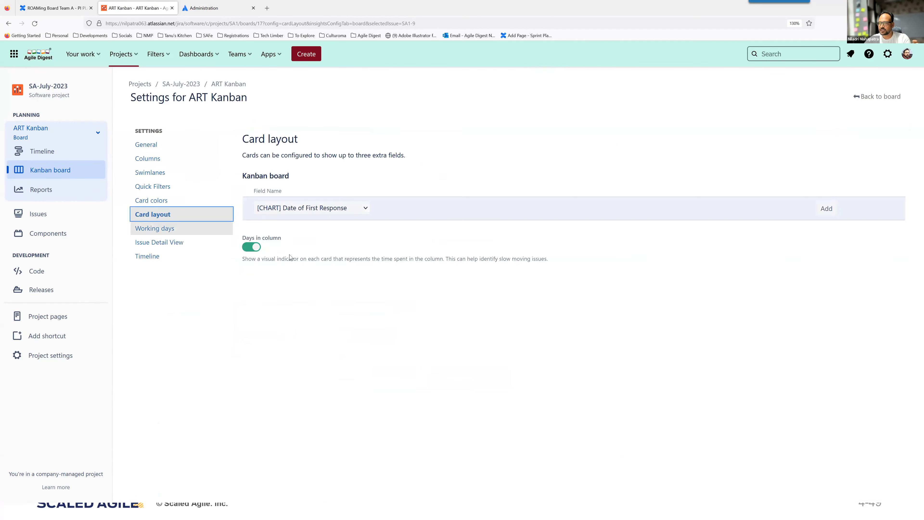
{"action": "left_click", "coordinate": [292, 211]}
{"action": "scroll", "coordinate": [277, 463], "scroll_direction": "down", "scroll_amount": 5}
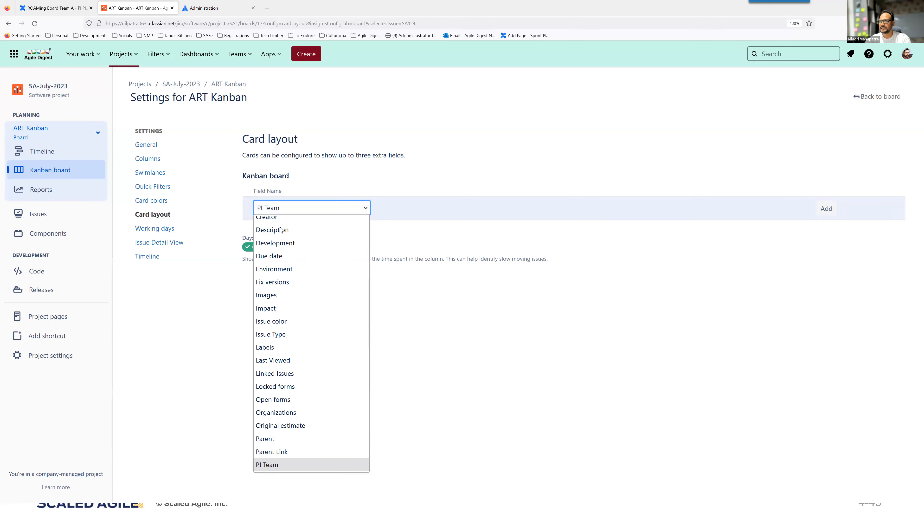
{"action": "left_click", "coordinate": [276, 464]}
{"action": "left_click", "coordinate": [826, 209]}
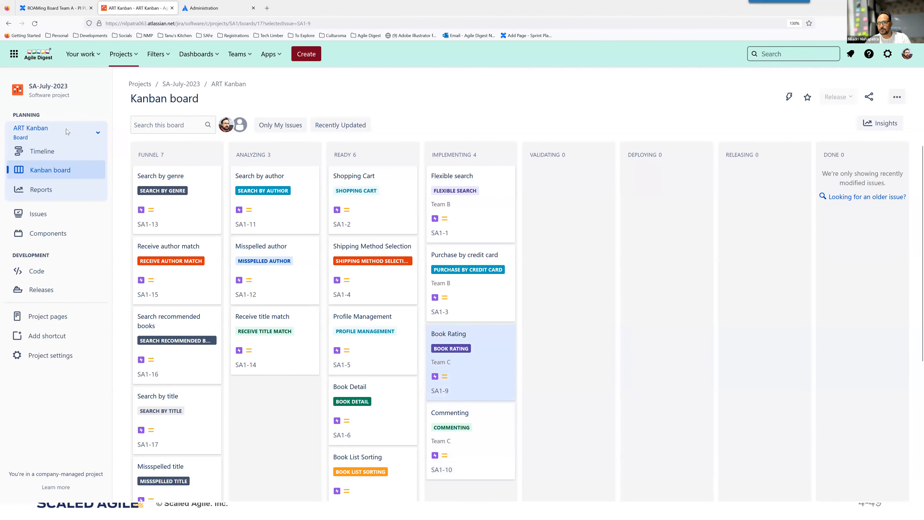
Open Team C's backlog, review its issues, and show the epics alongside the backlog
{"action": "left_click", "coordinate": [57, 137]}
{"action": "left_click", "coordinate": [53, 258]}
{"action": "left_click", "coordinate": [51, 175]}
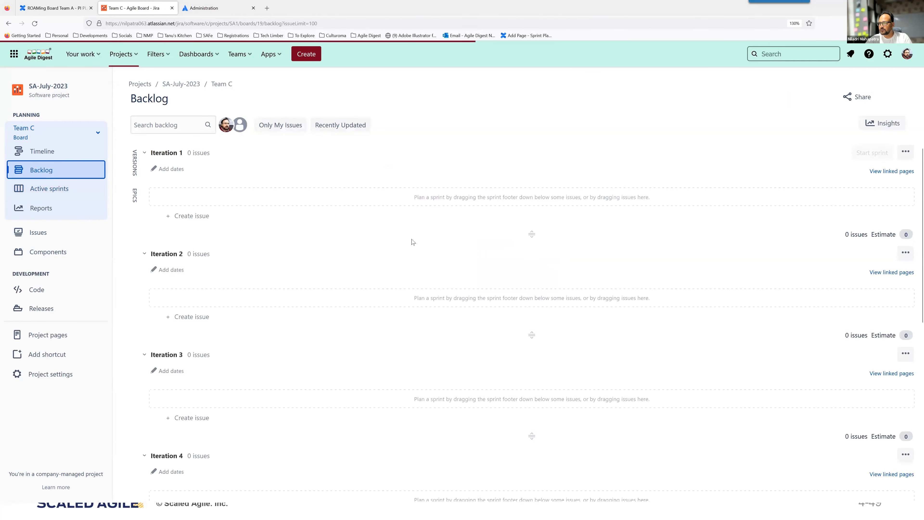
{"action": "scroll", "coordinate": [232, 327], "scroll_direction": "down", "scroll_amount": 8}
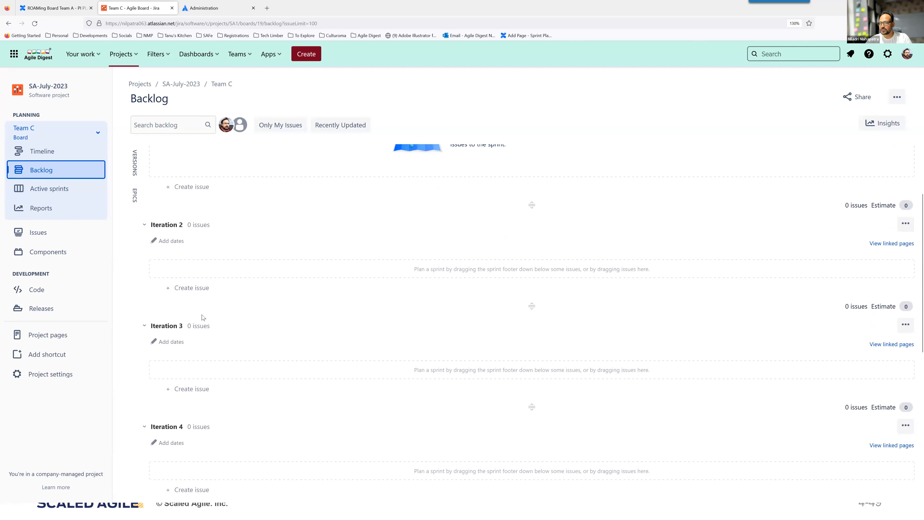
{"action": "scroll", "coordinate": [232, 328], "scroll_direction": "down", "scroll_amount": 3}
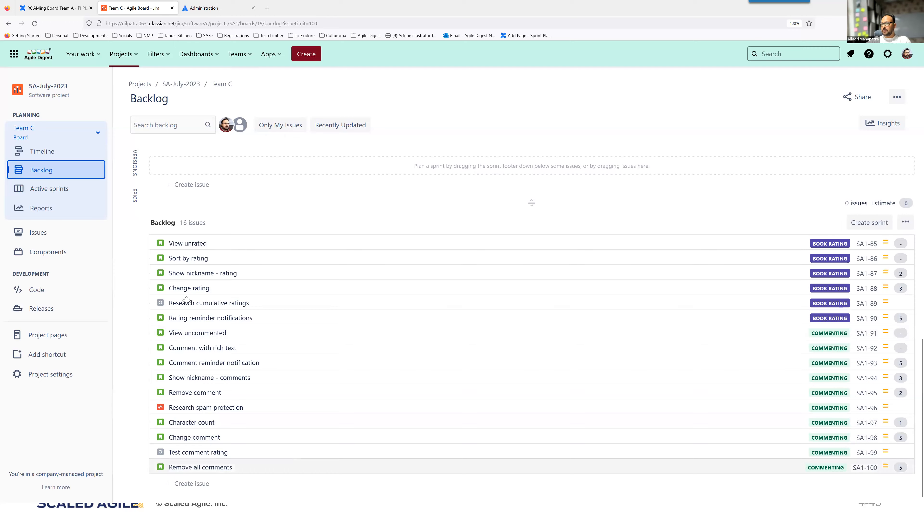
{"action": "scroll", "coordinate": [133, 200], "scroll_direction": "up", "scroll_amount": 8}
{"action": "left_click", "coordinate": [133, 198]}
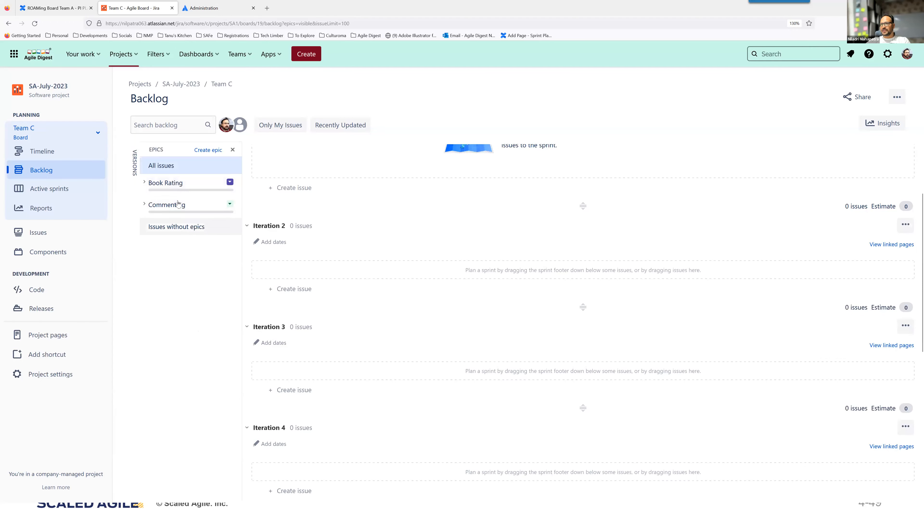
Review Team C's empty iterations and backlog, and send the View unrated story to Iteration 1
{"action": "scroll", "coordinate": [416, 445], "scroll_direction": "down", "scroll_amount": 8}
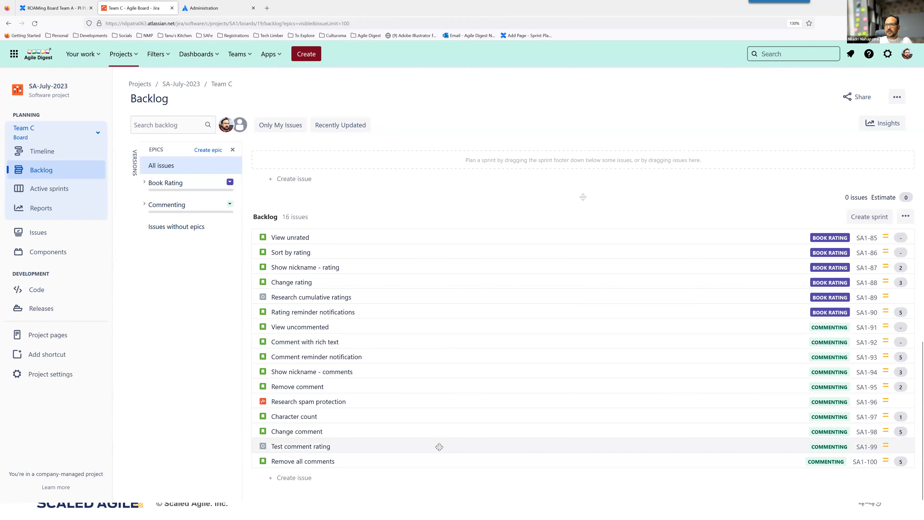
{"action": "scroll", "coordinate": [439, 447], "scroll_direction": "up", "scroll_amount": 10}
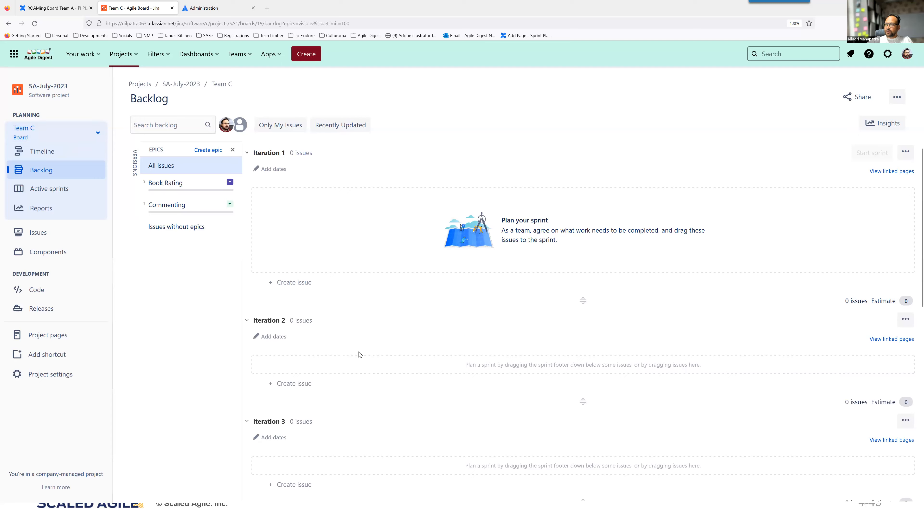
{"action": "scroll", "coordinate": [365, 351], "scroll_direction": "down", "scroll_amount": 7}
{"action": "scroll", "coordinate": [345, 346], "scroll_direction": "down", "scroll_amount": 3}
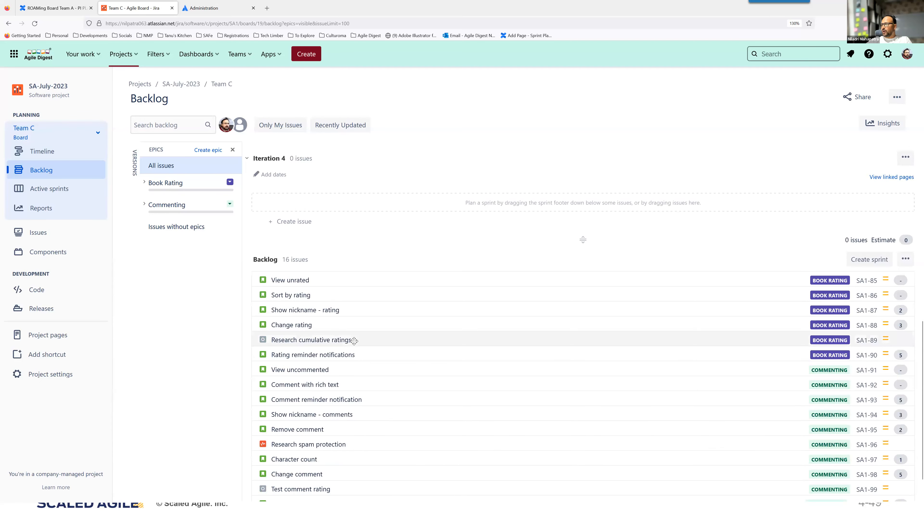
{"action": "scroll", "coordinate": [354, 341], "scroll_direction": "up", "scroll_amount": 10}
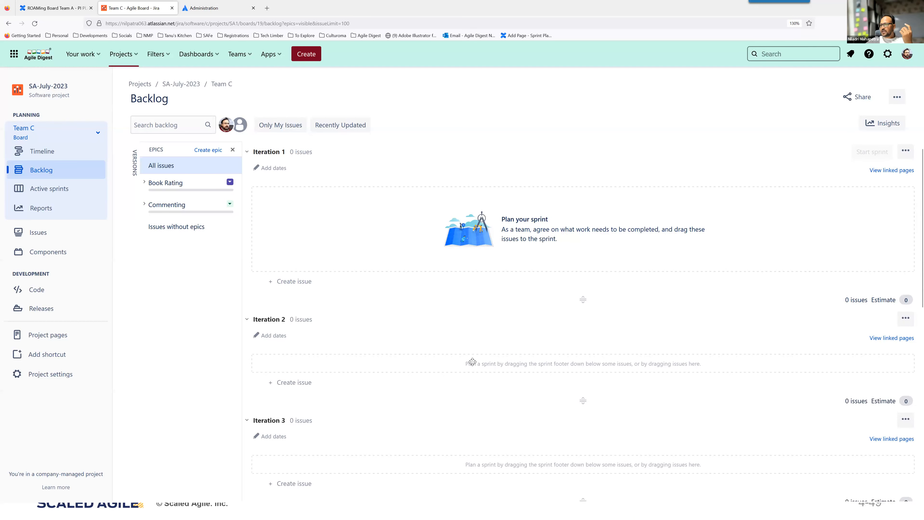
{"action": "scroll", "coordinate": [405, 349], "scroll_direction": "down", "scroll_amount": 8}
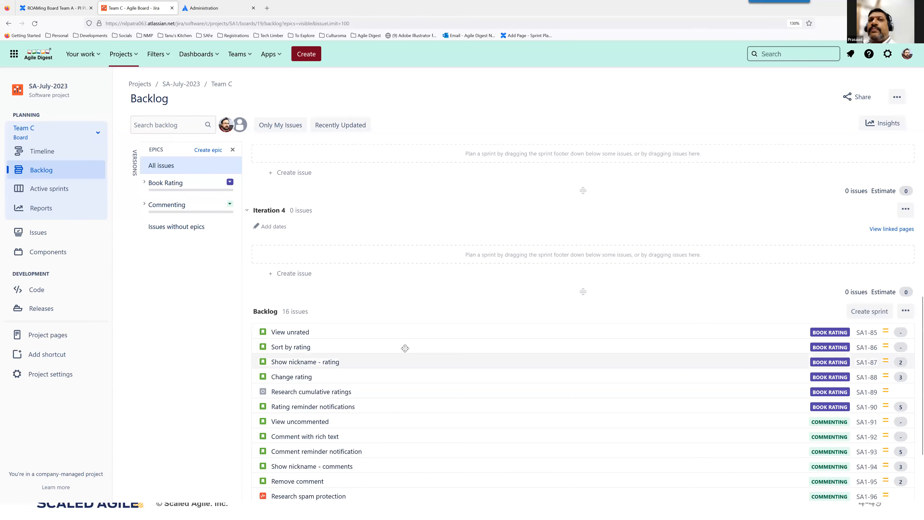
{"action": "right_click", "coordinate": [401, 335]}
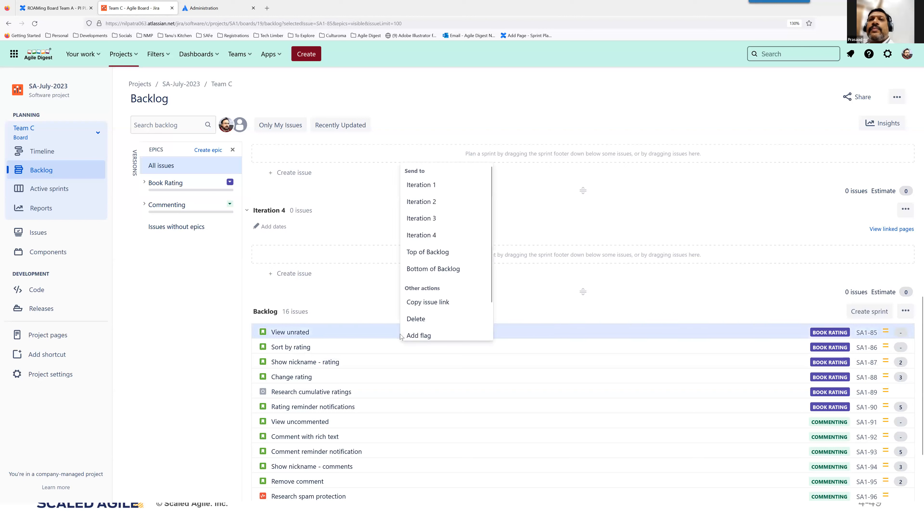
{"action": "left_click", "coordinate": [426, 190]}
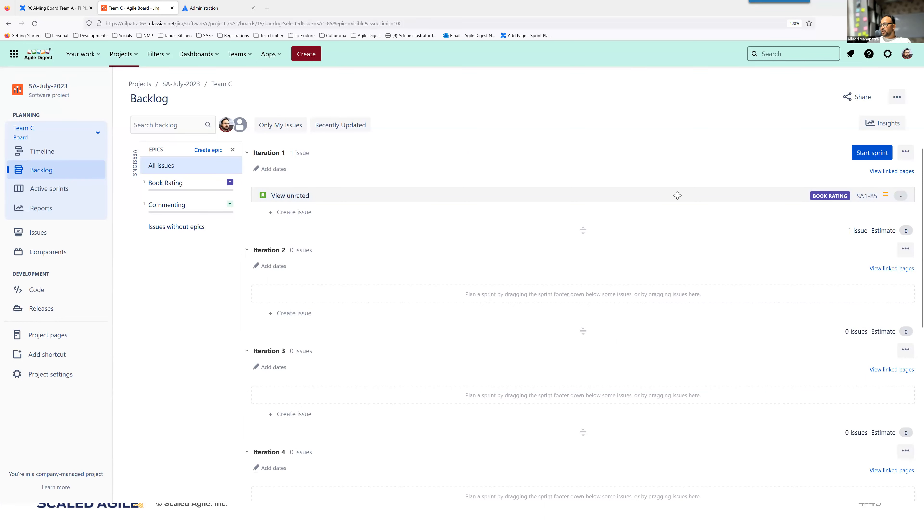
Open the View unrated story's details and set its Story Points to 5
{"action": "left_click", "coordinate": [677, 196]}
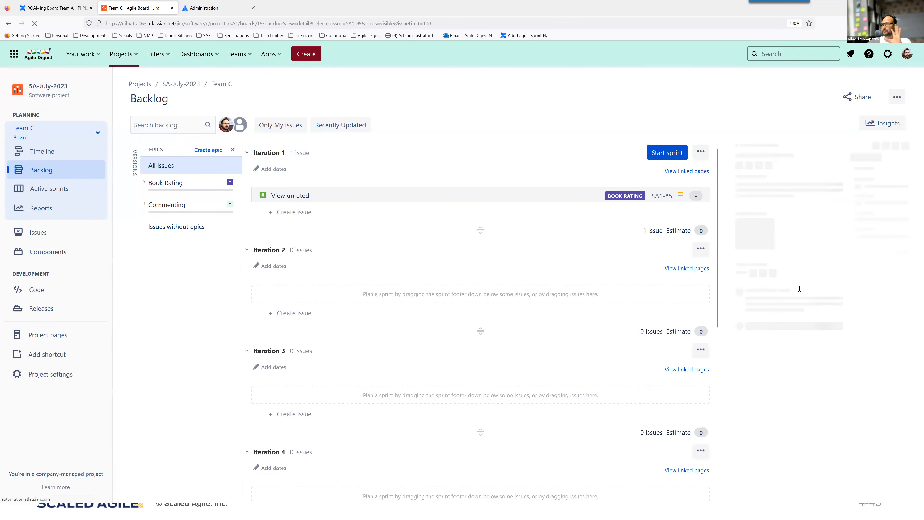
{"action": "scroll", "coordinate": [779, 367], "scroll_direction": "down", "scroll_amount": 3}
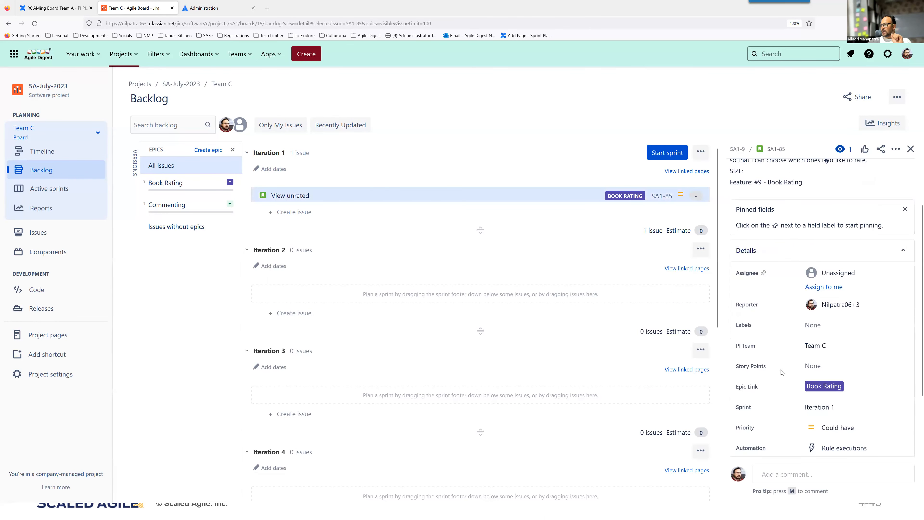
{"action": "left_click", "coordinate": [831, 366]}
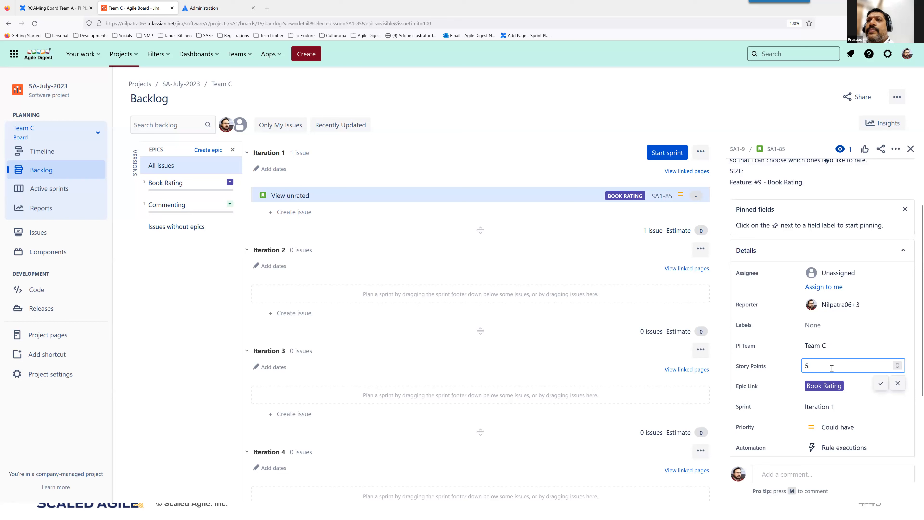
{"action": "left_click", "coordinate": [884, 385]}
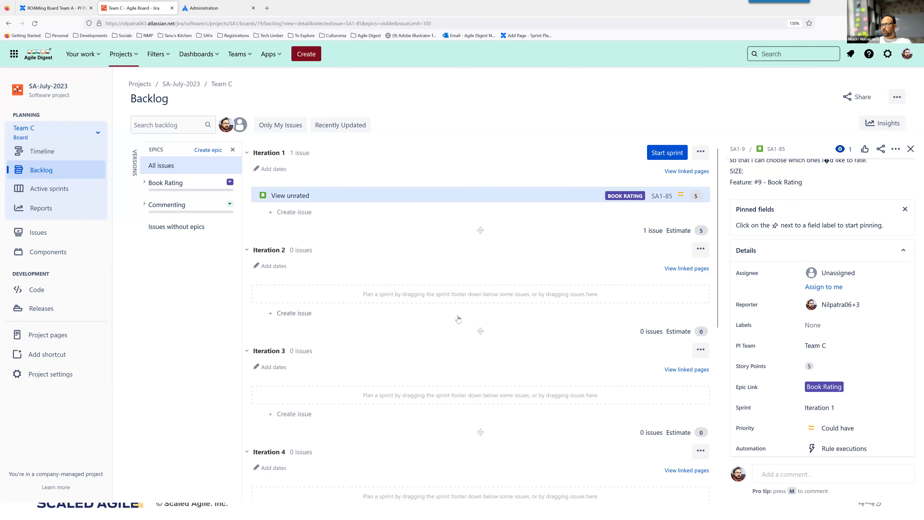
Move the Show nickname - rating and Change rating stories together from the backlog into Iteration 1
{"action": "scroll", "coordinate": [458, 319], "scroll_direction": "down", "scroll_amount": 3}
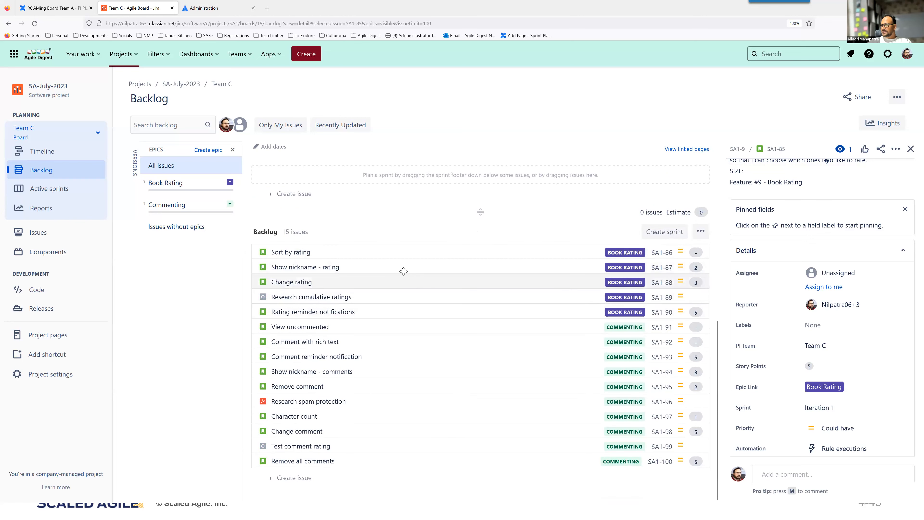
{"action": "left_click_drag", "start_coordinate": [380, 283], "coordinate": [387, 120]}
{"action": "left_click_drag", "start_coordinate": [429, 94], "coordinate": [360, 140]}
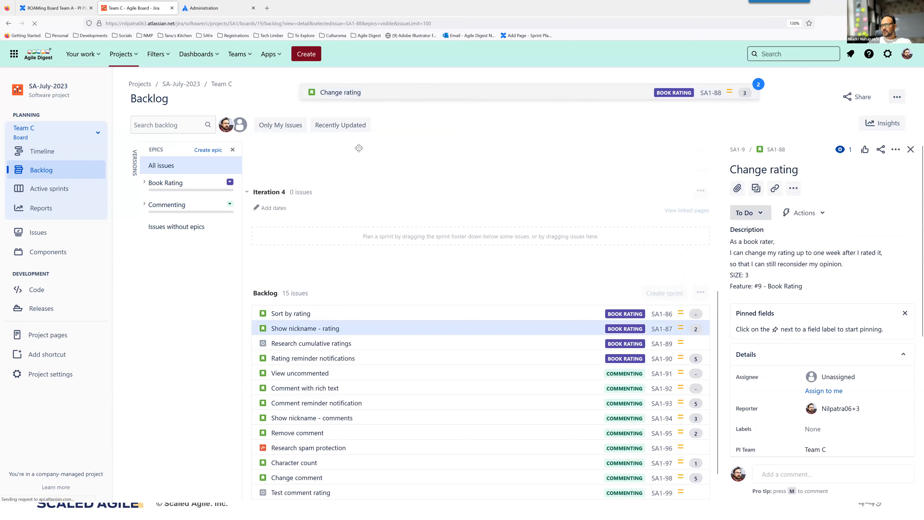
{"action": "left_click_drag", "start_coordinate": [438, 122], "coordinate": [380, 210]}
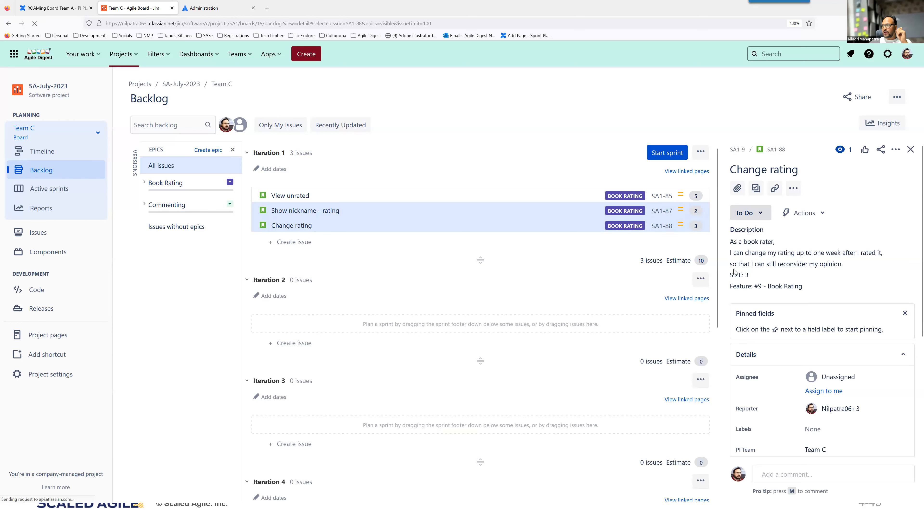
Review the iterations and the issue types offered for a new backlog issue, without creating one
{"action": "scroll", "coordinate": [407, 291], "scroll_direction": "down", "scroll_amount": 2}
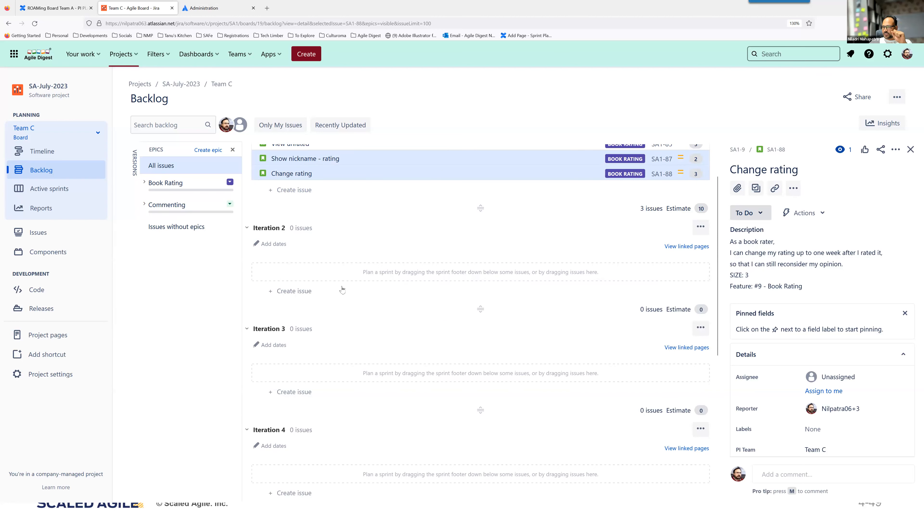
{"action": "scroll", "coordinate": [342, 290], "scroll_direction": "down", "scroll_amount": 4}
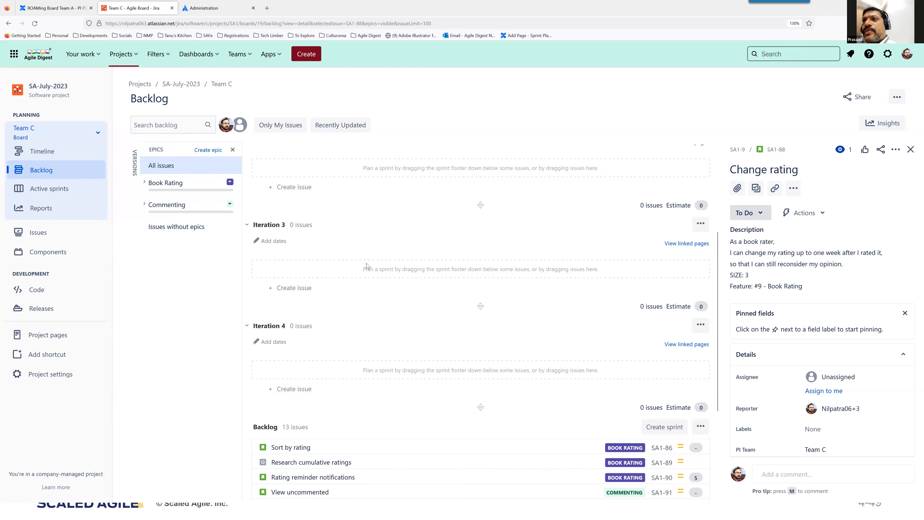
{"action": "scroll", "coordinate": [424, 174], "scroll_direction": "up", "scroll_amount": 6}
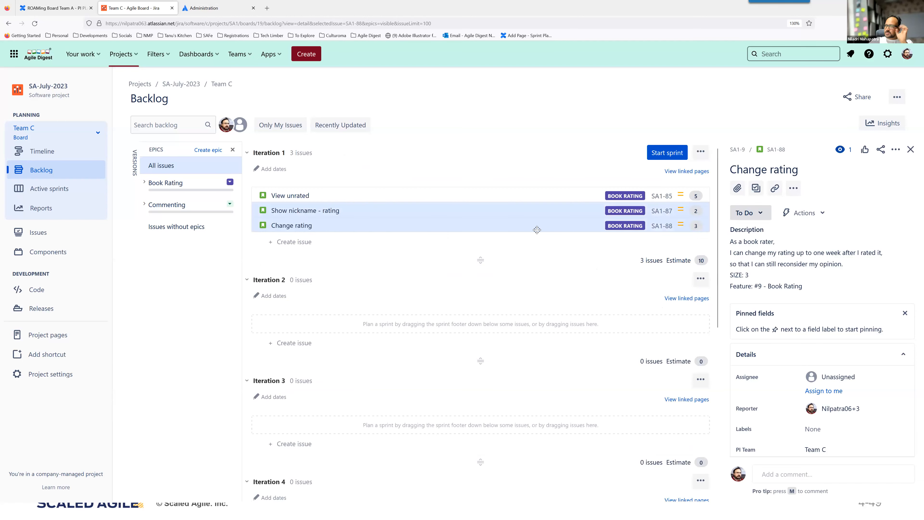
{"action": "scroll", "coordinate": [386, 283], "scroll_direction": "down", "scroll_amount": 12}
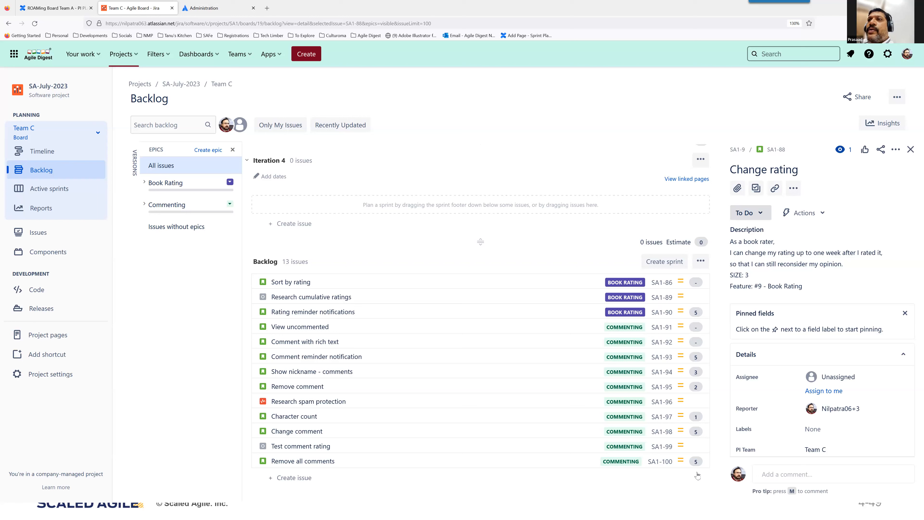
{"action": "left_click", "coordinate": [294, 476]}
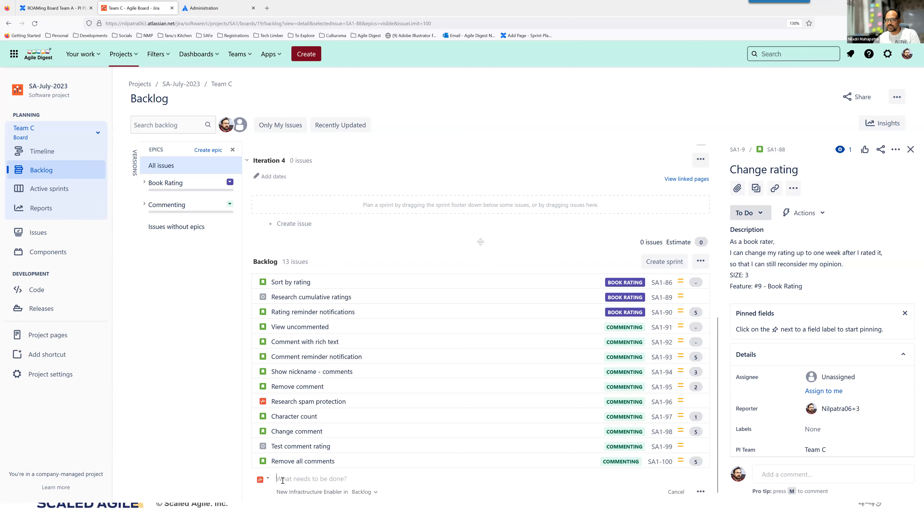
{"action": "left_click", "coordinate": [268, 481]}
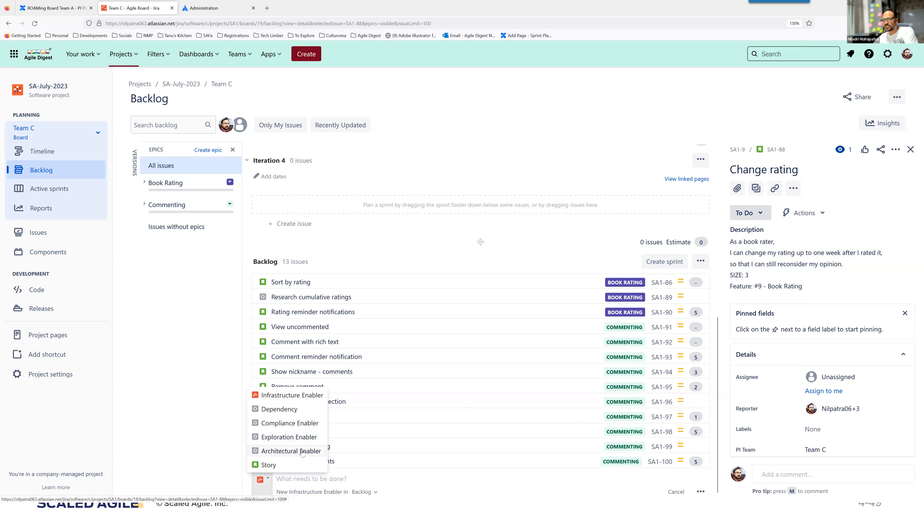
{"action": "left_click", "coordinate": [519, 141]}
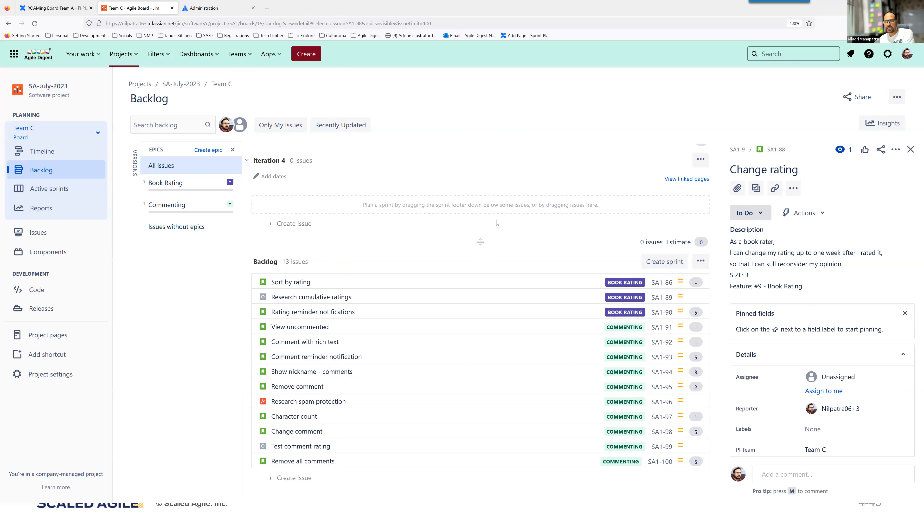
{"action": "scroll", "coordinate": [449, 387], "scroll_direction": "up", "scroll_amount": 8}
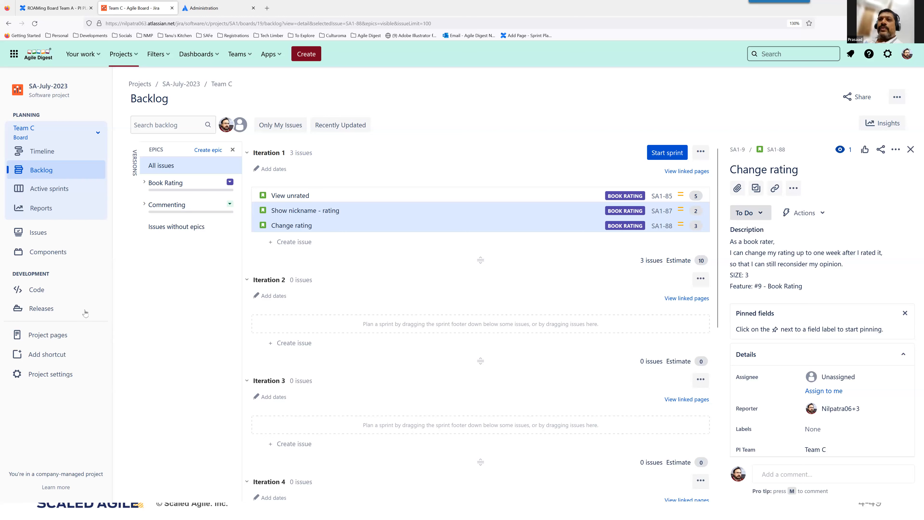
View the ROAMing Board Team A page under PI-1 Planning in the project pages, close it, and return to Team C's backlog
{"action": "left_click", "coordinate": [47, 337]}
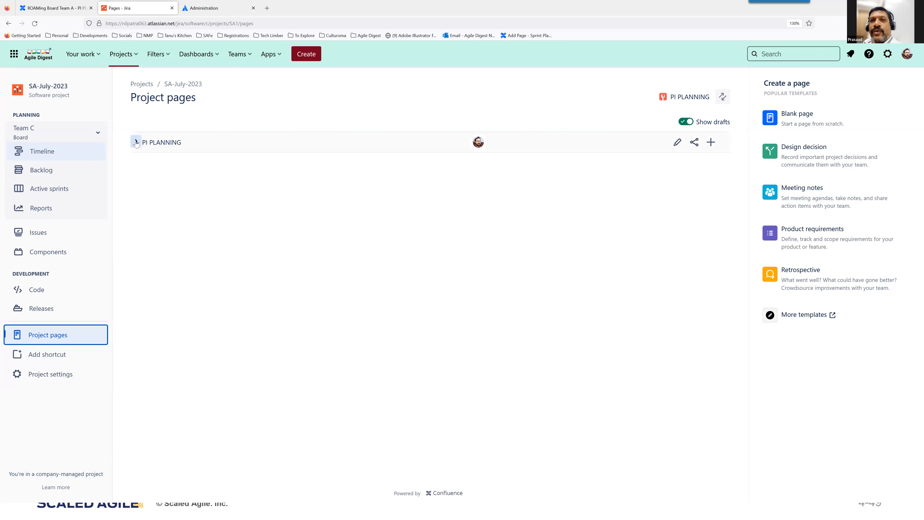
{"action": "left_click", "coordinate": [136, 142]}
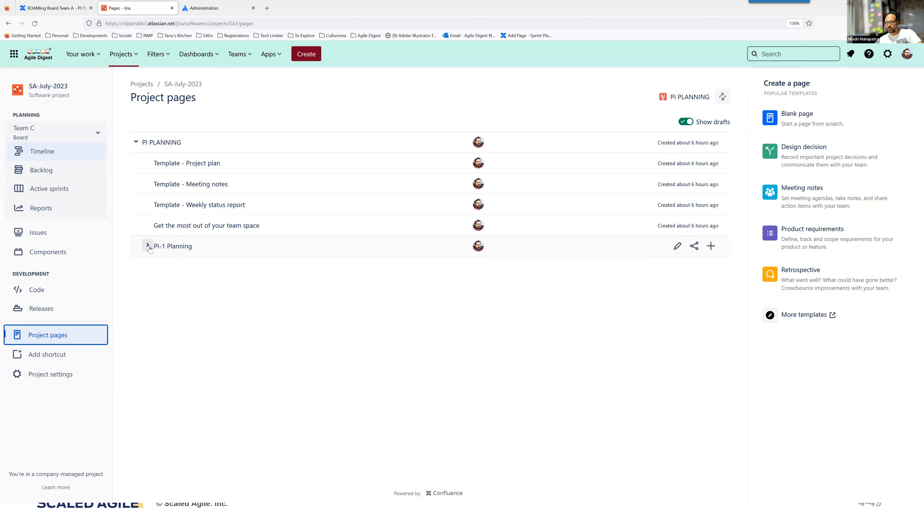
{"action": "left_click", "coordinate": [147, 246]}
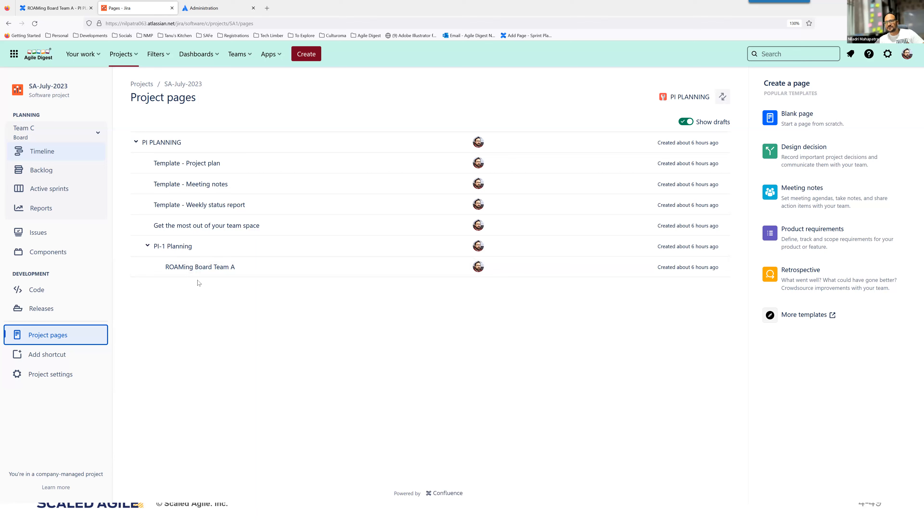
{"action": "left_click", "coordinate": [199, 268]}
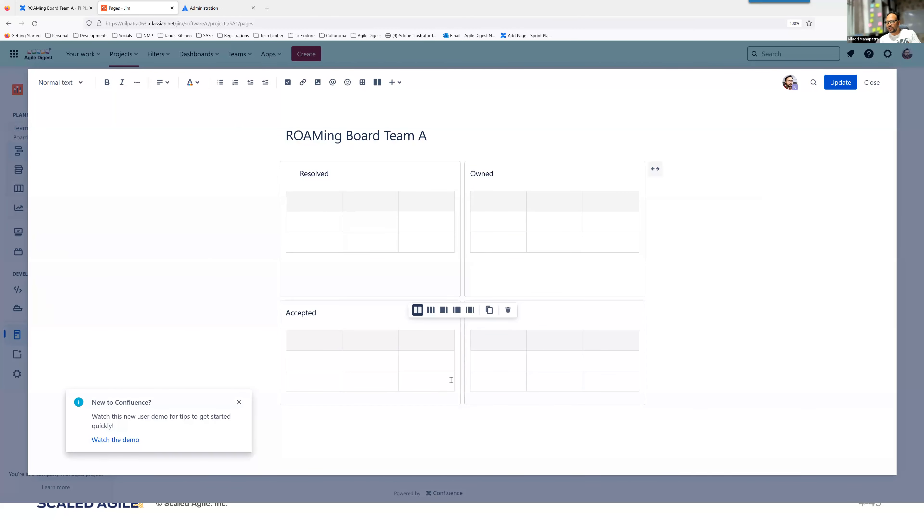
{"action": "left_click", "coordinate": [877, 83]}
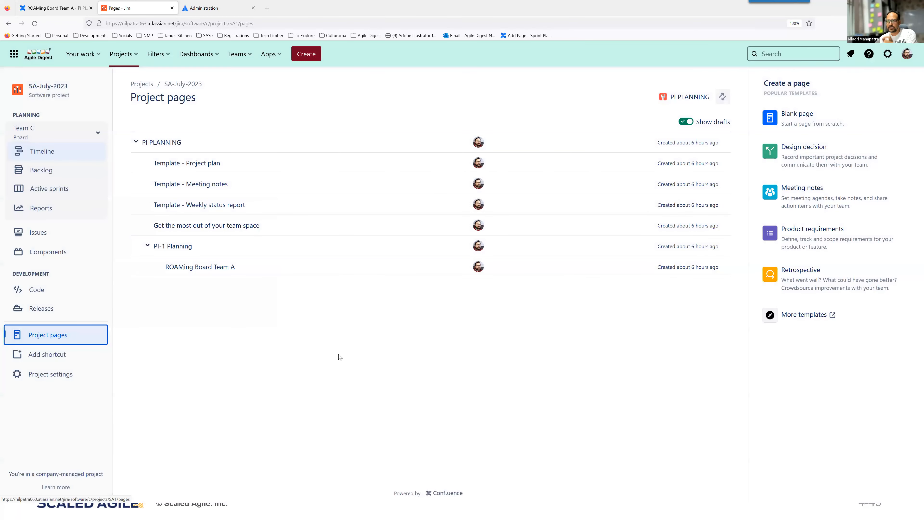
{"action": "left_click", "coordinate": [62, 174]}
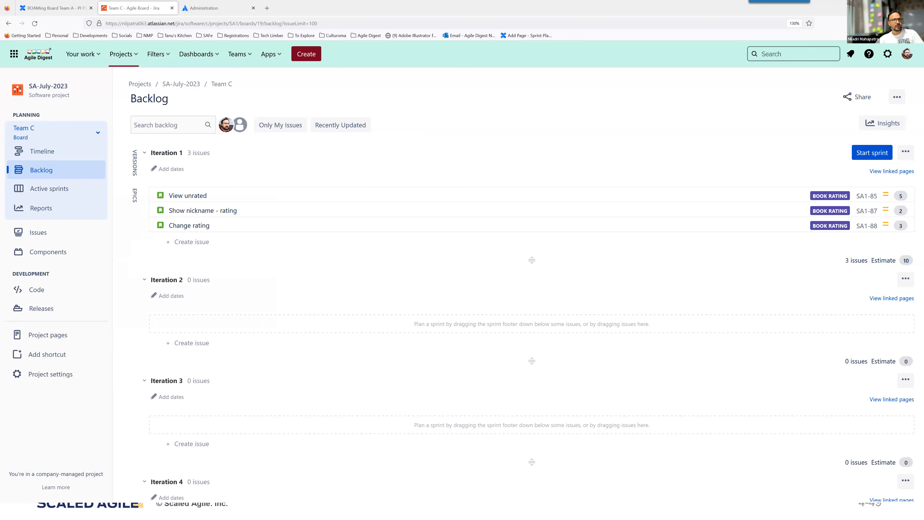
Switch to the PI Planning board in Miro and view its Agenda and Scrum of Scrum frames
{"action": "double_click", "coordinate": [464, 113]}
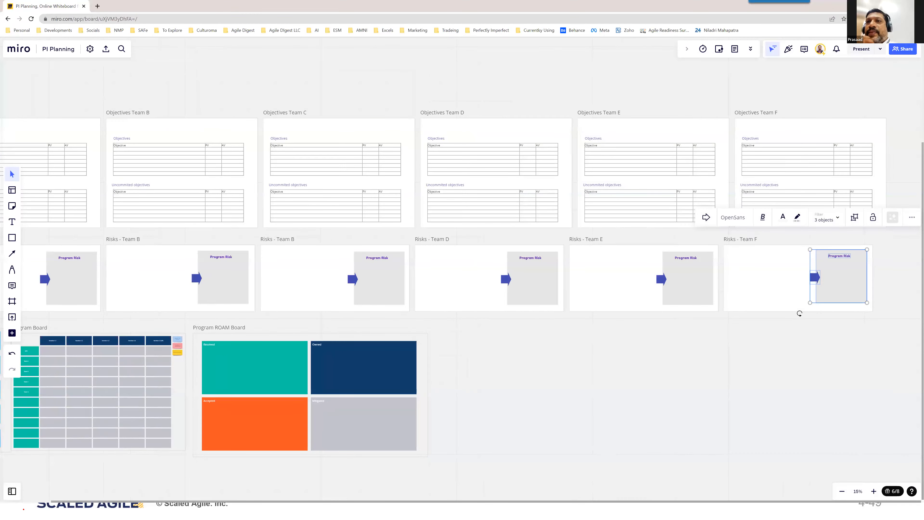
{"action": "left_click", "coordinate": [12, 491]}
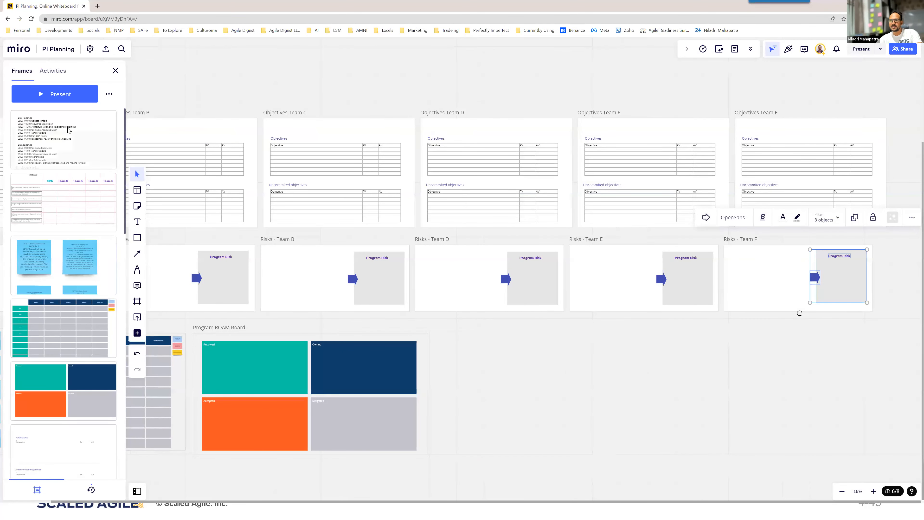
{"action": "left_click", "coordinate": [80, 144]}
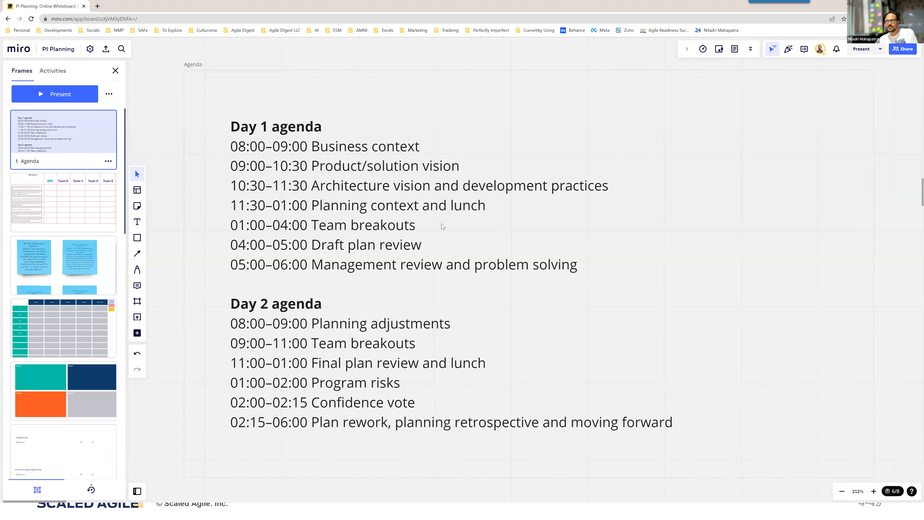
{"action": "left_click", "coordinate": [63, 202]}
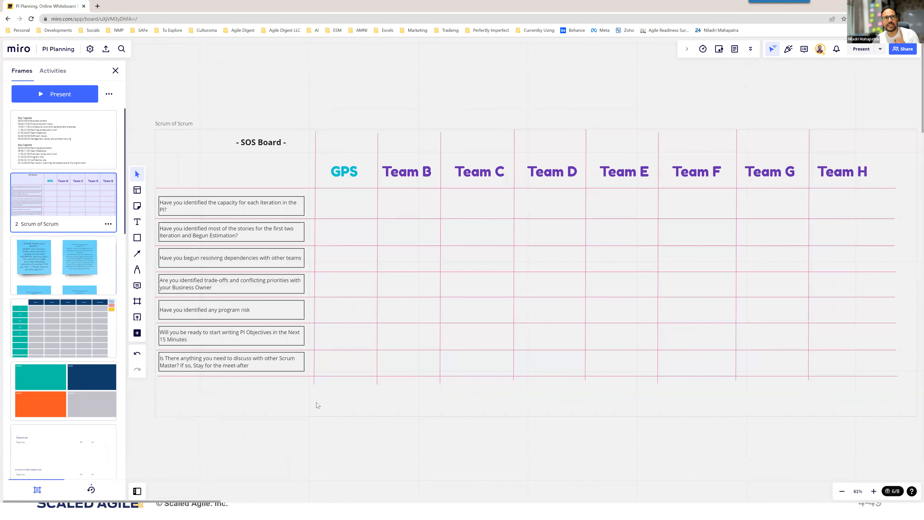
Draw pen check marks in the GPS column for the first four SOS Board questions and undo them
{"action": "left_click", "coordinate": [137, 269]}
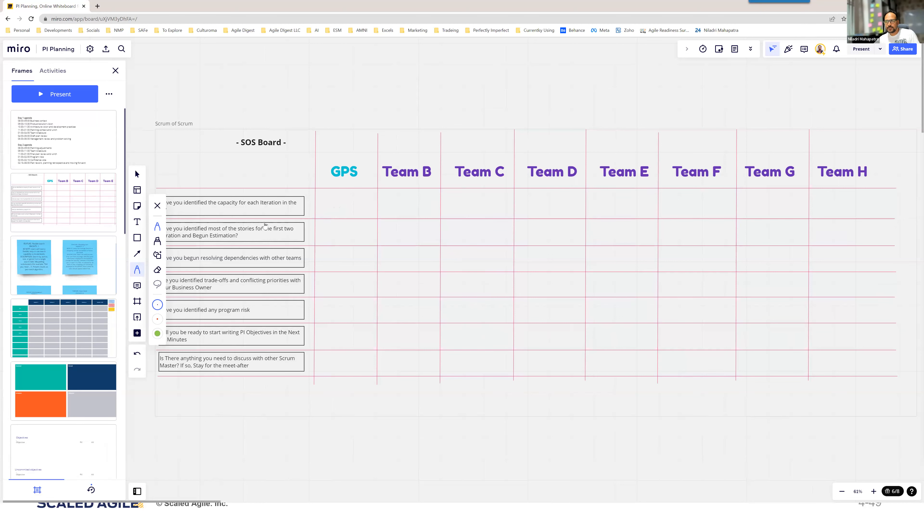
{"action": "left_click_drag", "start_coordinate": [326, 210], "coordinate": [372, 187]}
{"action": "left_click_drag", "start_coordinate": [325, 238], "coordinate": [371, 215]}
{"action": "left_click_drag", "start_coordinate": [329, 262], "coordinate": [365, 249]}
{"action": "left_click_drag", "start_coordinate": [328, 287], "coordinate": [369, 271]}
{"action": "key", "text": "ctrl+z"}
{"action": "key", "text": "ctrl+z"}
{"action": "key", "text": "ctrl+z"}
{"action": "key", "text": "ctrl+z"}
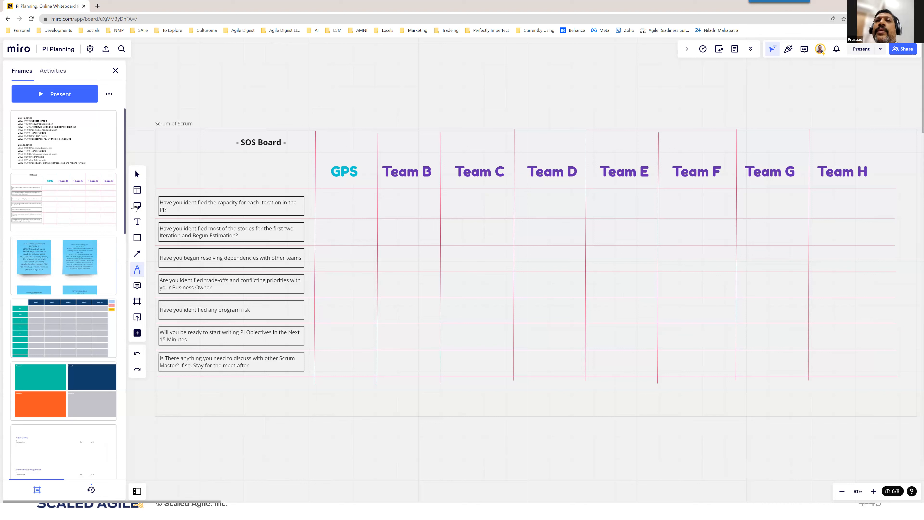
Add a yellow sticky note reading "Need RTE" beneath the SOS Board title, near the frame's left edge
{"action": "left_click", "coordinate": [137, 206]}
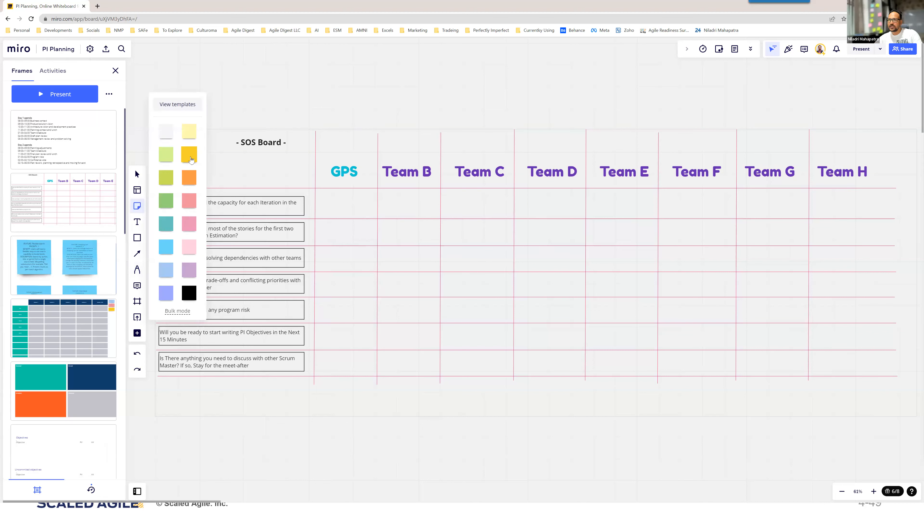
{"action": "left_click", "coordinate": [190, 159]}
{"action": "left_click", "coordinate": [243, 173]}
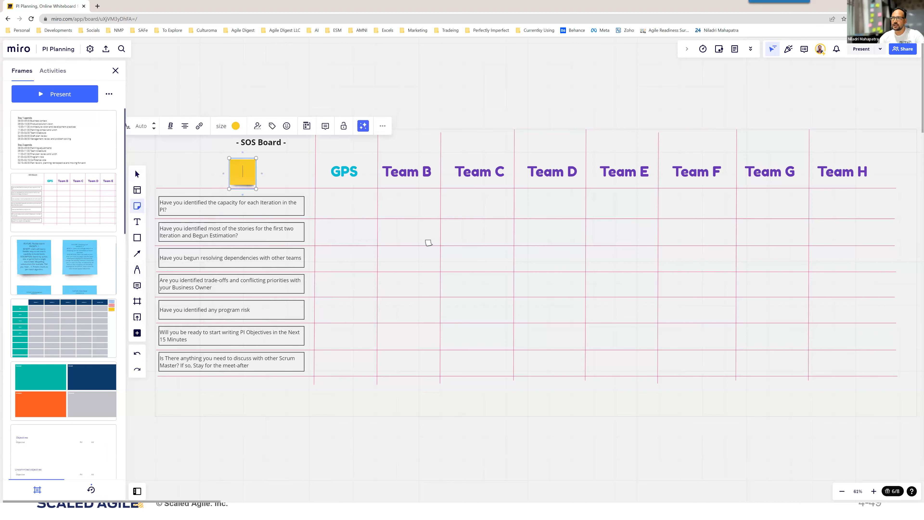
{"action": "type", "text": "Need RTE"}
{"action": "left_click_drag", "start_coordinate": [249, 181], "coordinate": [195, 179]}
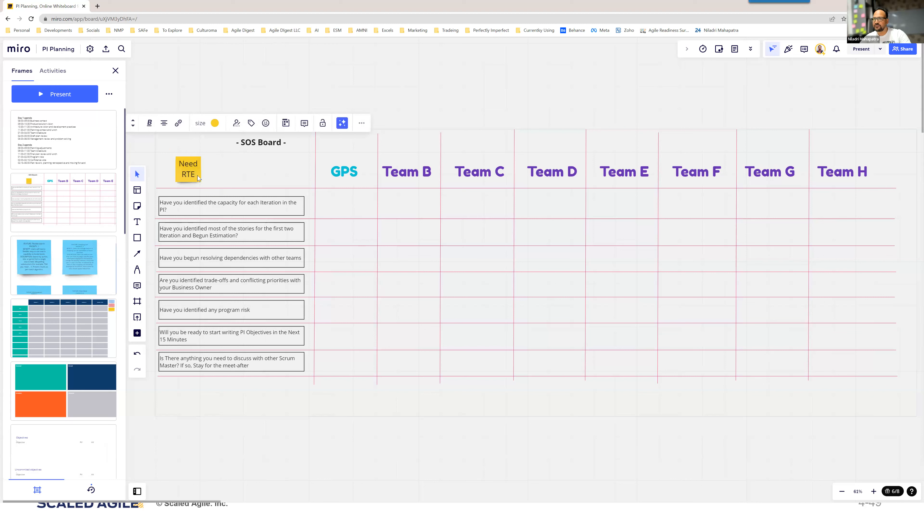
Duplicate the Need RTE note beside the original, change its text to "Need PM" and fill it teal
{"action": "key", "text": "ctrl+d"}
{"action": "double_click", "coordinate": [221, 173]}
{"action": "type", "text": "PM"}
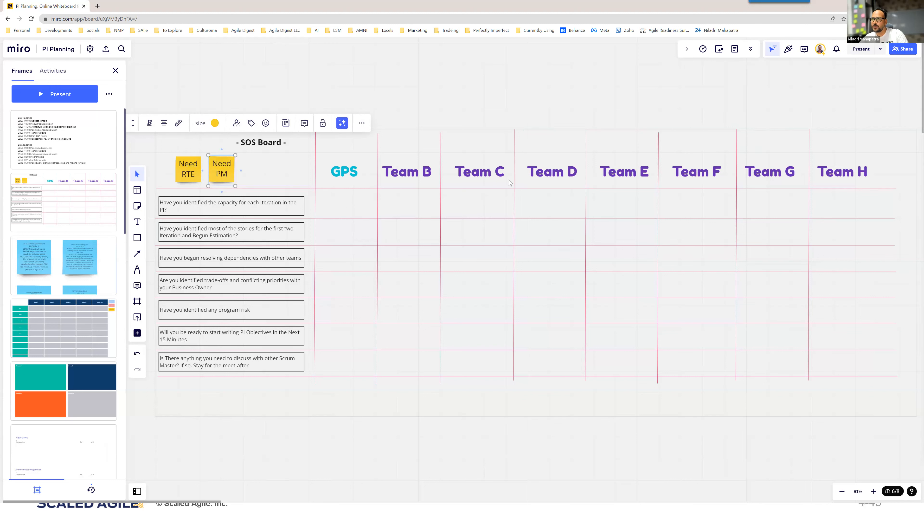
{"action": "left_click", "coordinate": [215, 123]}
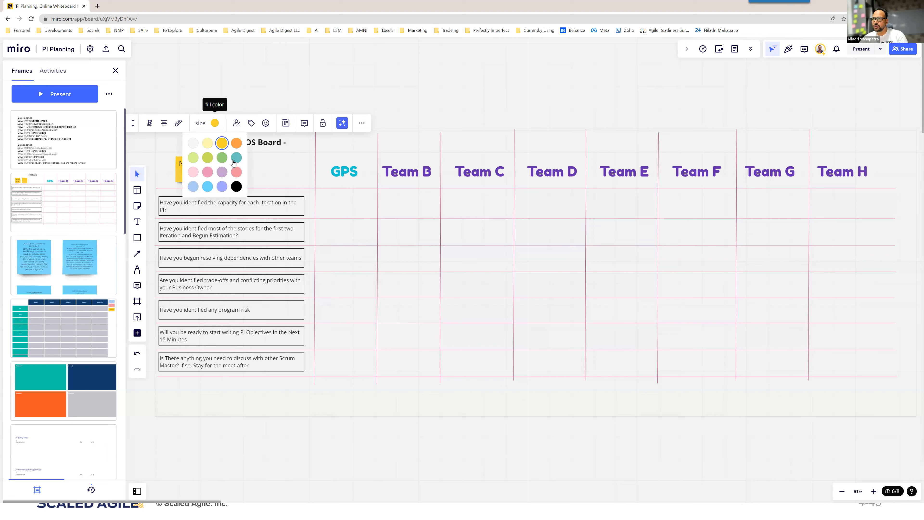
{"action": "left_click", "coordinate": [236, 164]}
{"action": "left_click", "coordinate": [282, 195]}
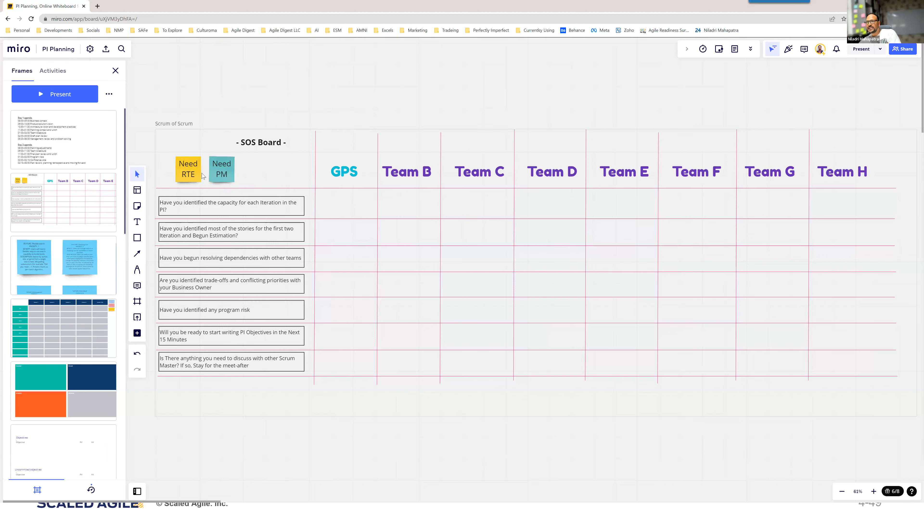
Place the Need RTE note above the GPS heading and return it to the SOS Board title area, right of Need PM
{"action": "left_click_drag", "start_coordinate": [184, 177], "coordinate": [342, 154]}
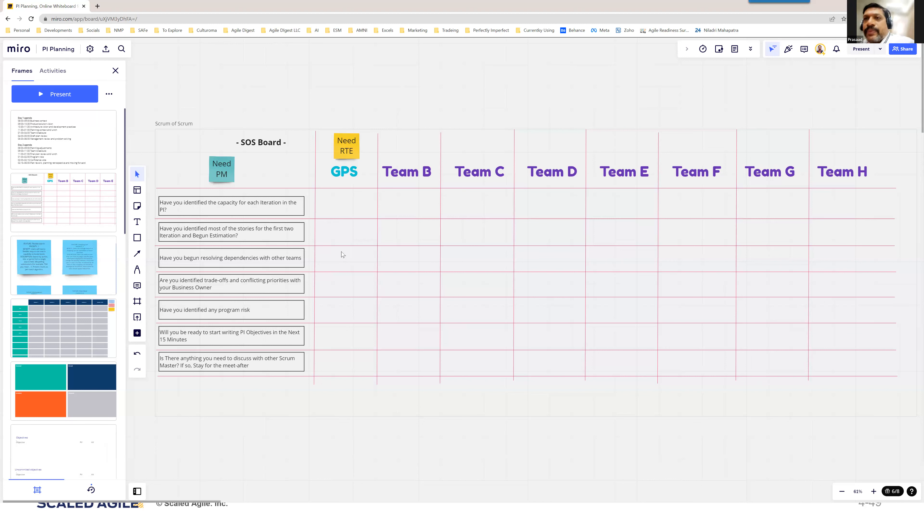
{"action": "left_click_drag", "start_coordinate": [354, 144], "coordinate": [266, 167]}
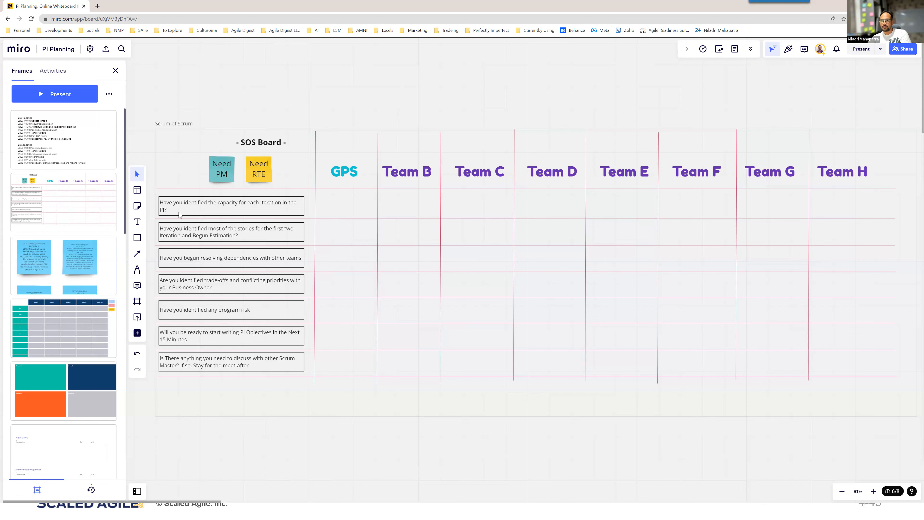
View the Scrum of Scrum, Program Backlog, Program Board and Objectives Team GPS frames
{"action": "left_click", "coordinate": [66, 204]}
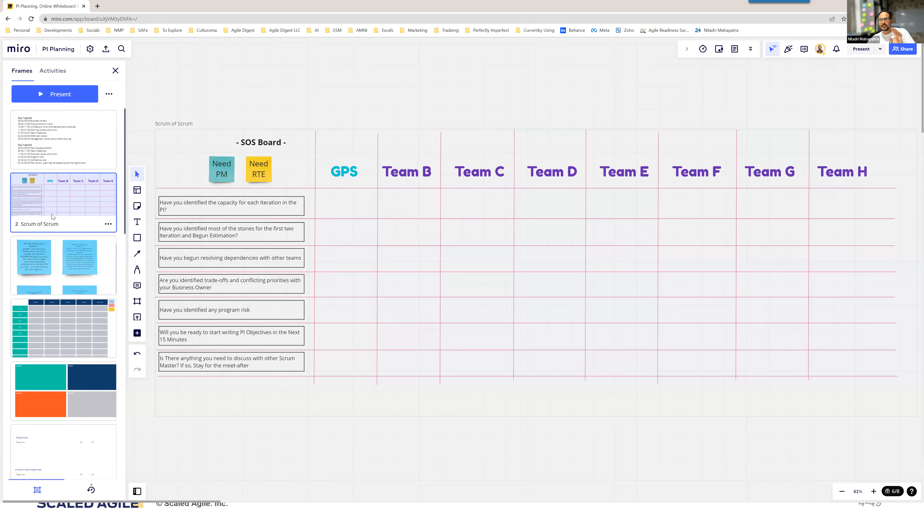
{"action": "left_click", "coordinate": [102, 274]}
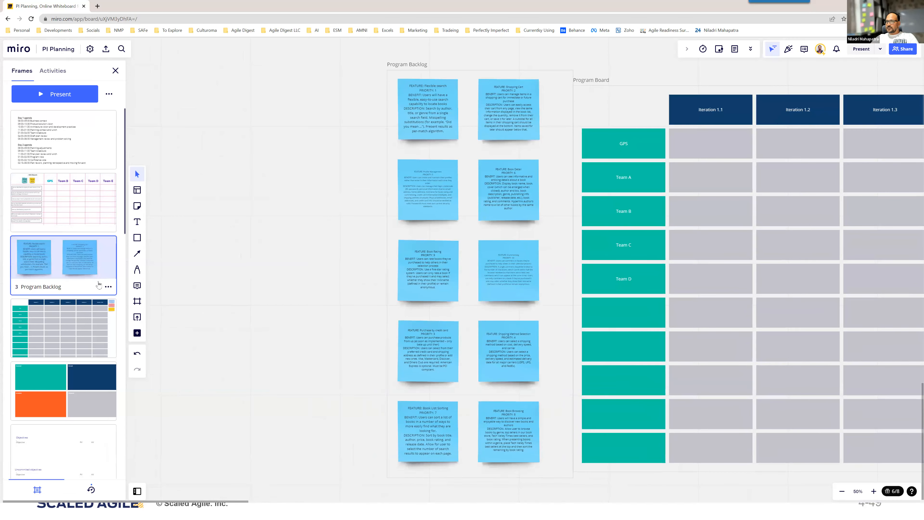
{"action": "left_click", "coordinate": [68, 331]}
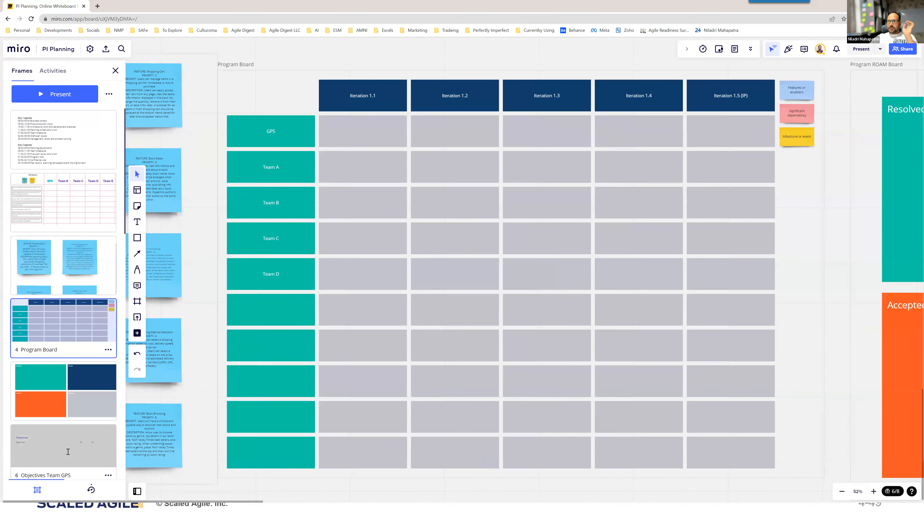
{"action": "left_click", "coordinate": [68, 450]}
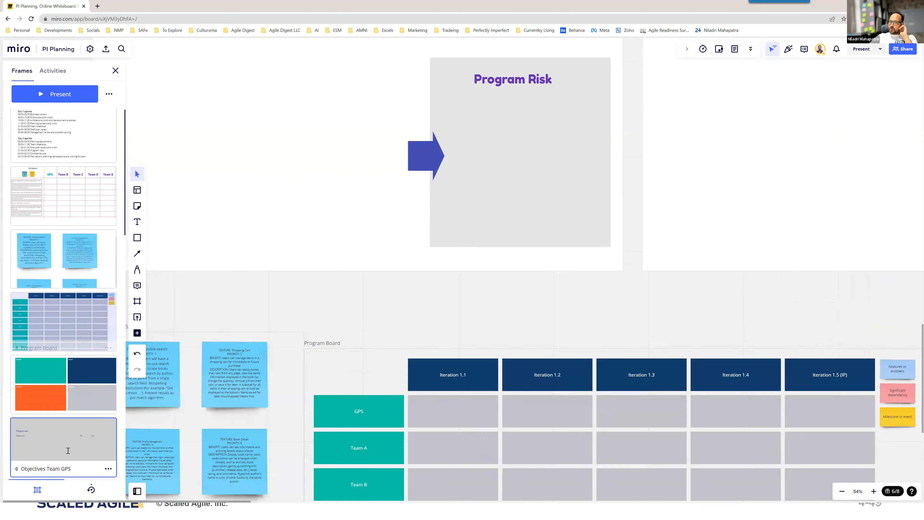
{"action": "scroll", "coordinate": [69, 424], "scroll_direction": "down", "scroll_amount": 1}
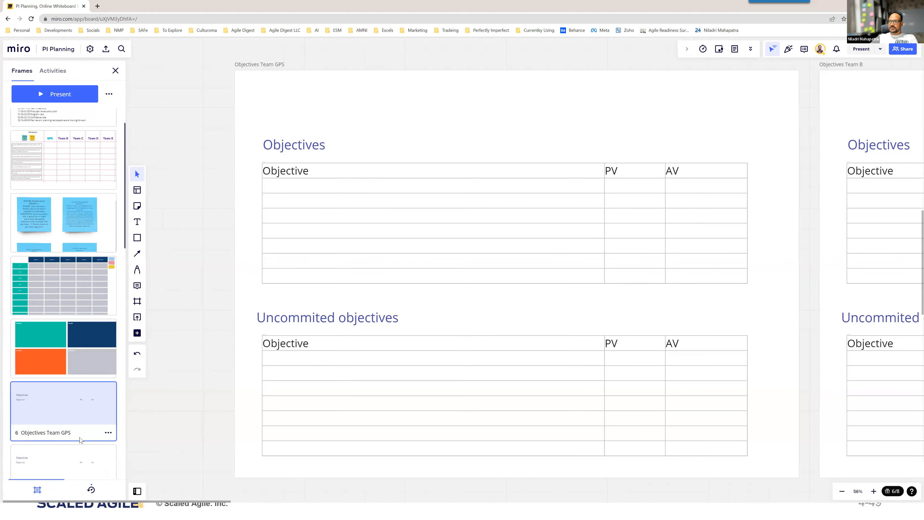
{"action": "scroll", "coordinate": [236, 278], "scroll_direction": "down", "scroll_amount": 5}
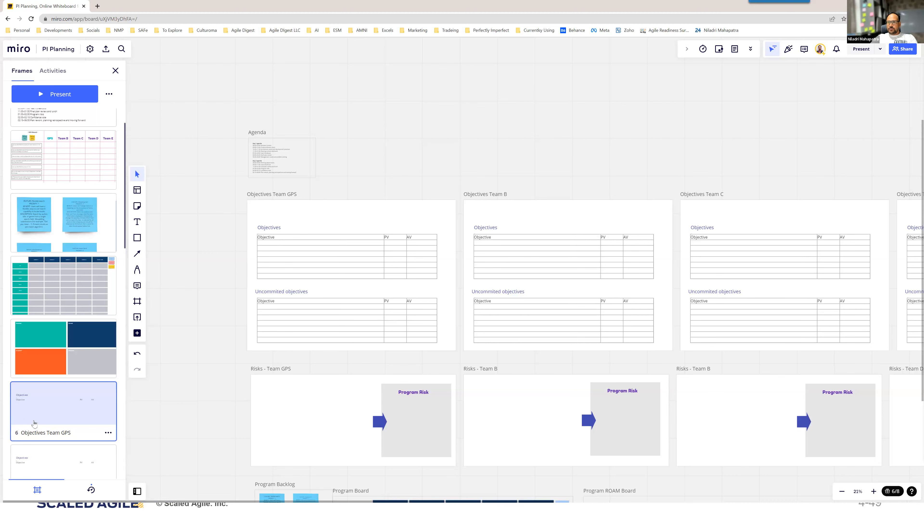
Enter the sample objective "dsgdf gfgf" and a sample PV in the first row of Team GPS's Objectives table, and clear both
{"action": "left_click", "coordinate": [60, 413]}
{"action": "left_click", "coordinate": [293, 190]}
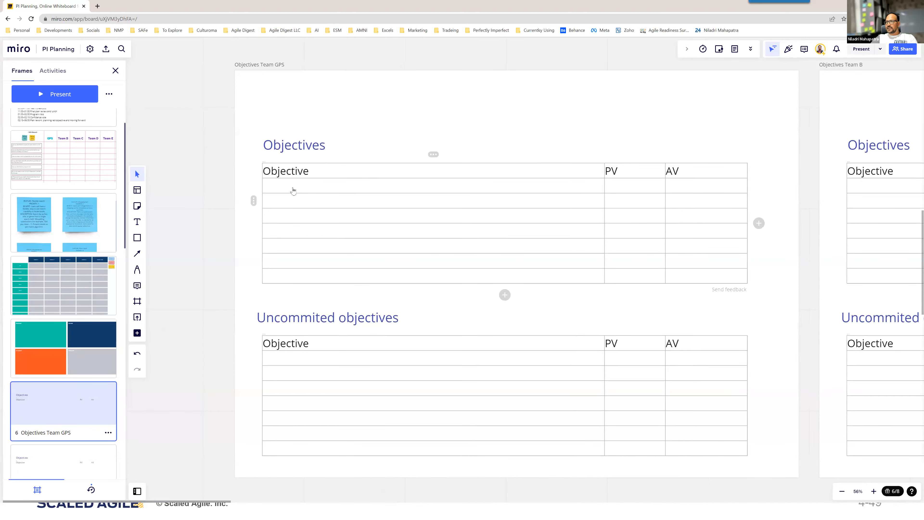
{"action": "left_click", "coordinate": [292, 190]}
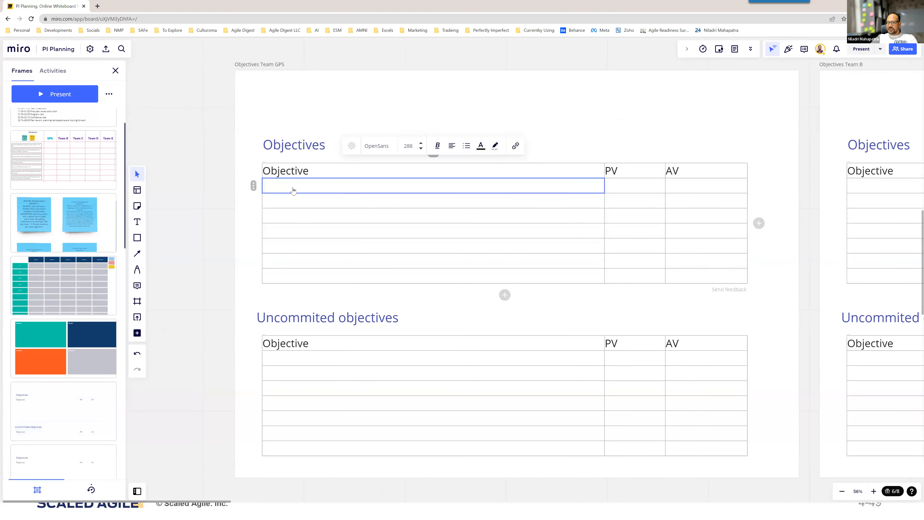
{"action": "type", "text": "dsgdf gfgf"}
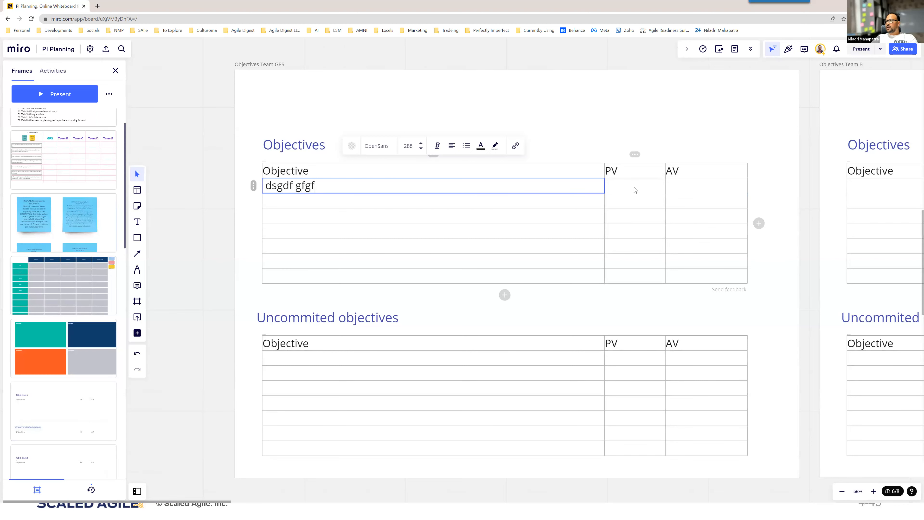
{"action": "left_click", "coordinate": [635, 187]}
{"action": "type", "text": "df"}
{"action": "key", "text": "BackSpace"}
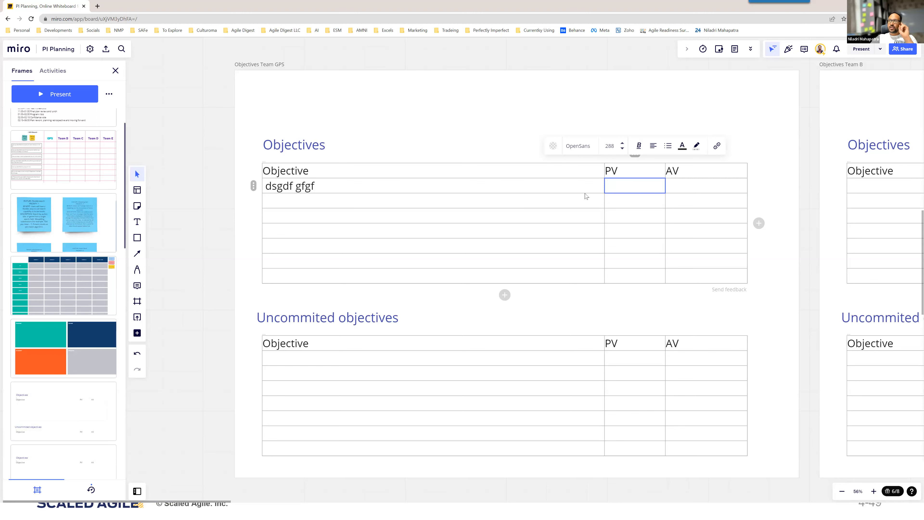
{"action": "left_click", "coordinate": [494, 135]}
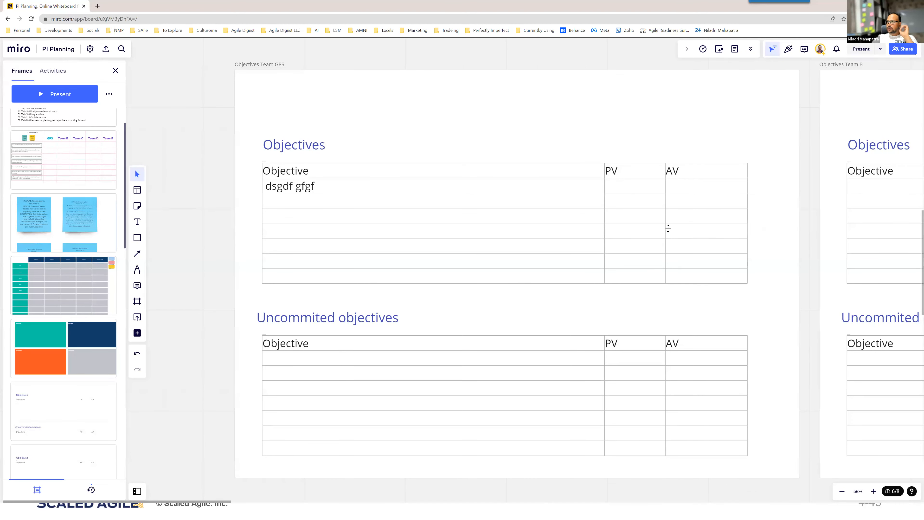
{"action": "left_click", "coordinate": [328, 187]}
{"action": "key", "text": "ctrl+a"}
{"action": "key", "text": "BackSpace"}
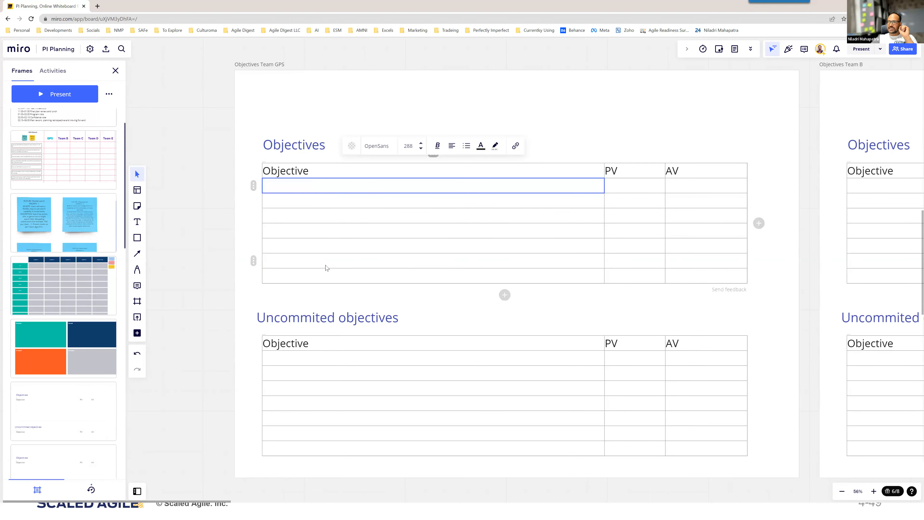
{"action": "left_click", "coordinate": [315, 348]}
{"action": "left_click", "coordinate": [315, 348]}
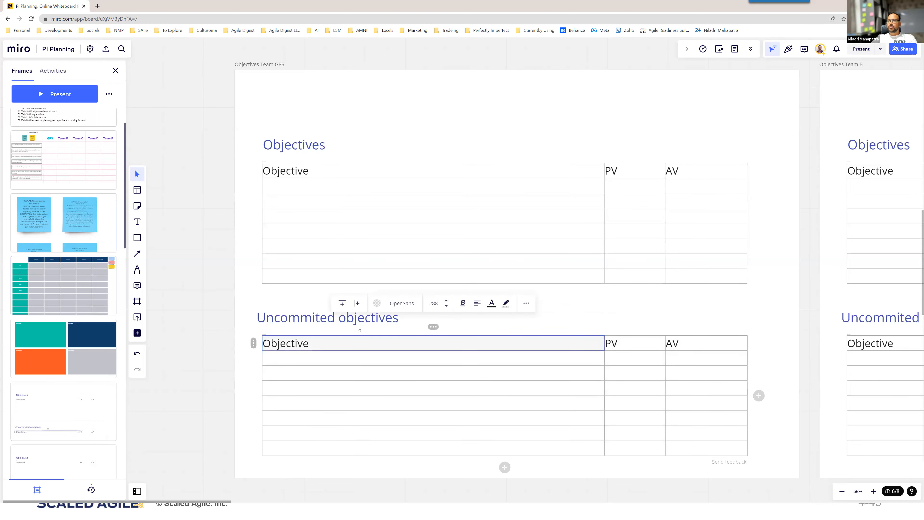
{"action": "left_click", "coordinate": [464, 304]}
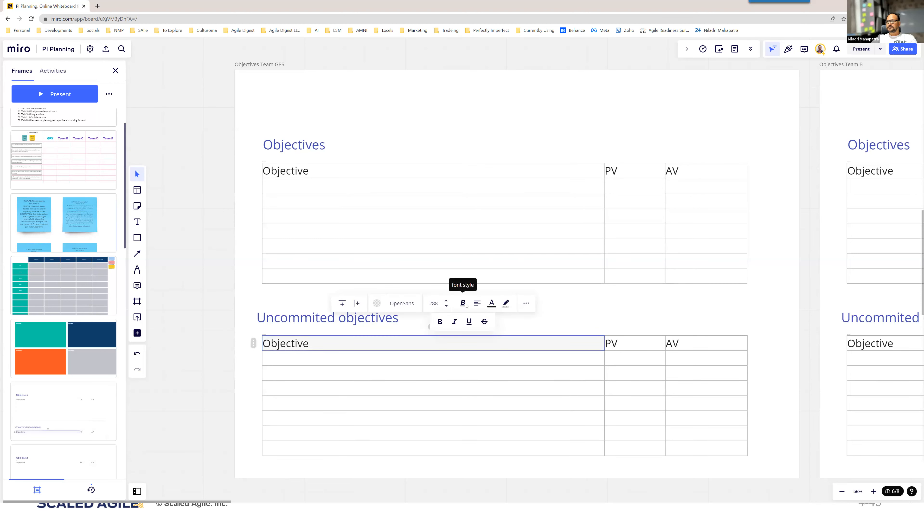
{"action": "left_click", "coordinate": [464, 304]}
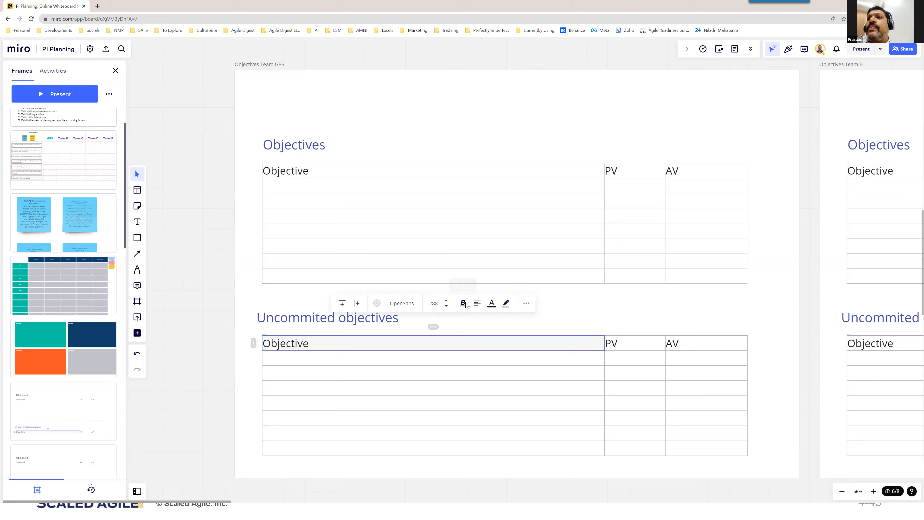
Make the Objective header bold in Team GPS's Objectives table
{"action": "left_click", "coordinate": [292, 176]}
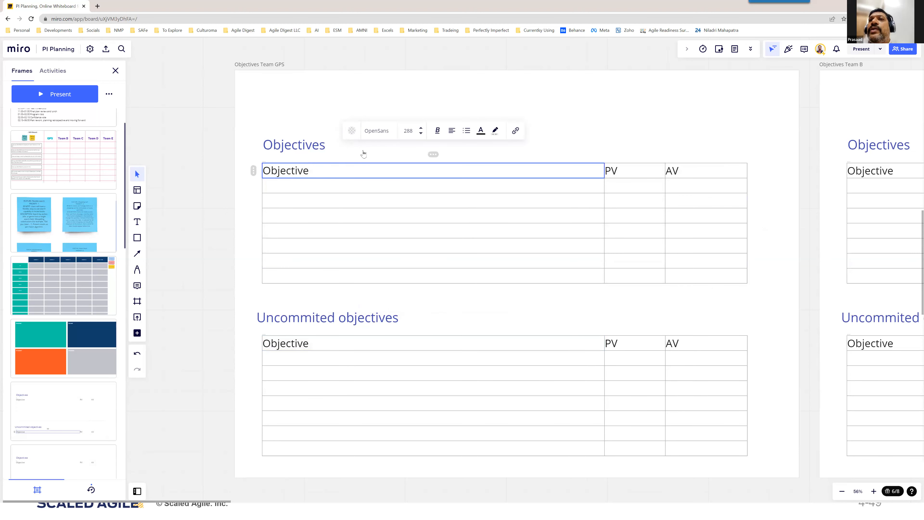
{"action": "left_click", "coordinate": [437, 131]}
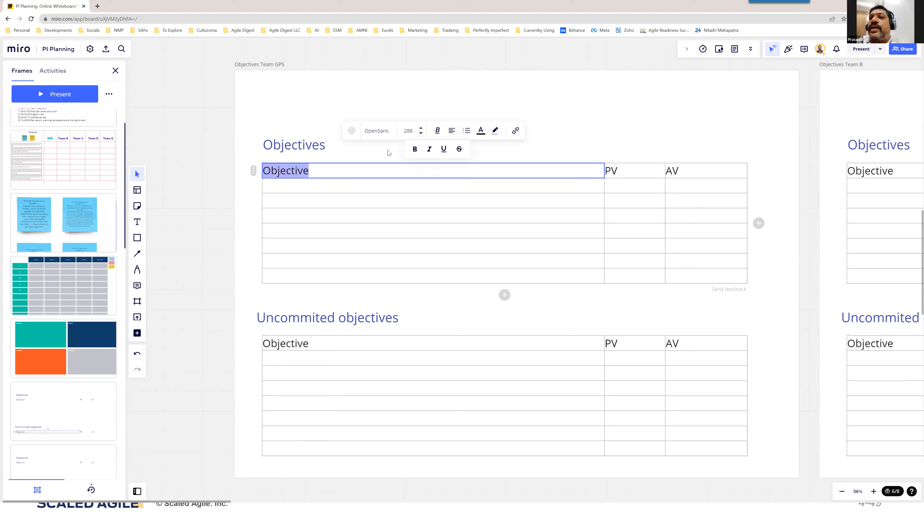
{"action": "left_click", "coordinate": [414, 149]}
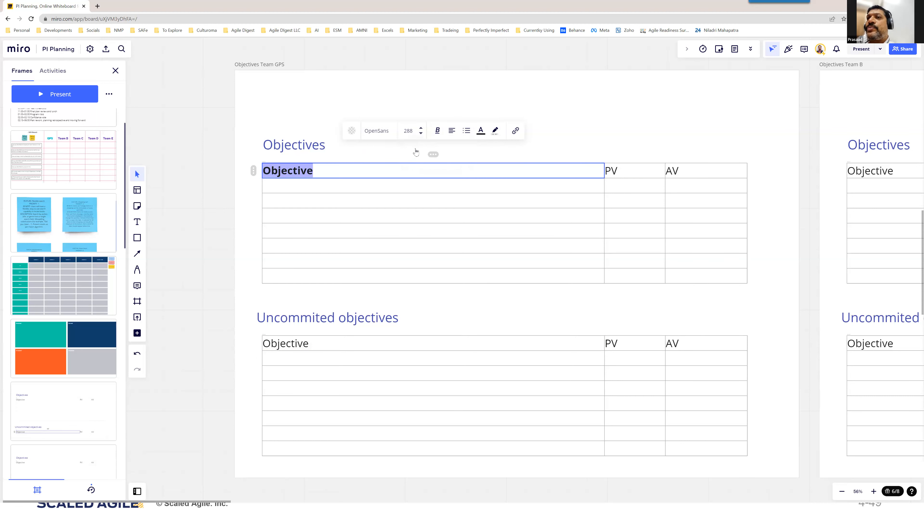
Select the Objective header text in Team GPS's Uncommited objectives table and open its font style options
{"action": "left_click", "coordinate": [302, 349]}
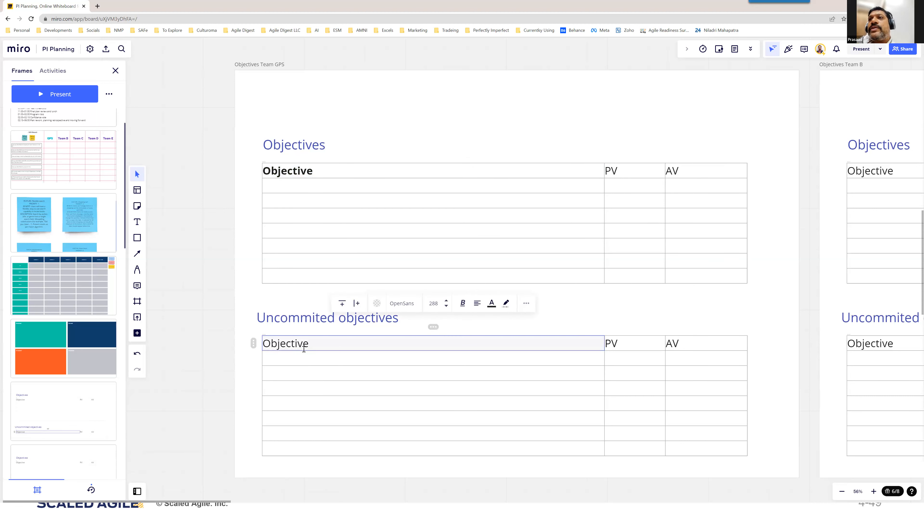
{"action": "left_click", "coordinate": [302, 345]}
{"action": "left_click", "coordinate": [437, 303]}
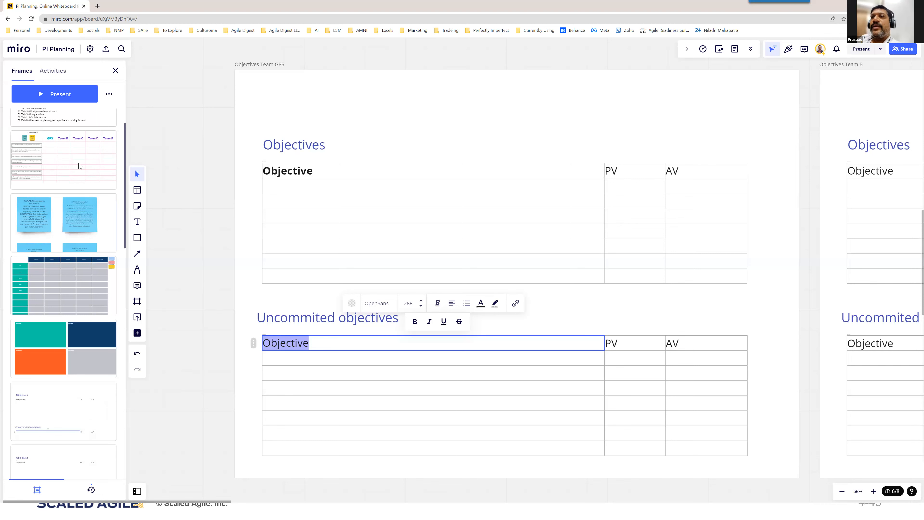
Revisit the Scrum of Scrum frame and return to the Objectives Team GPS frame
{"action": "scroll", "coordinate": [61, 178], "scroll_direction": "up", "scroll_amount": 2}
{"action": "left_click", "coordinate": [57, 200]}
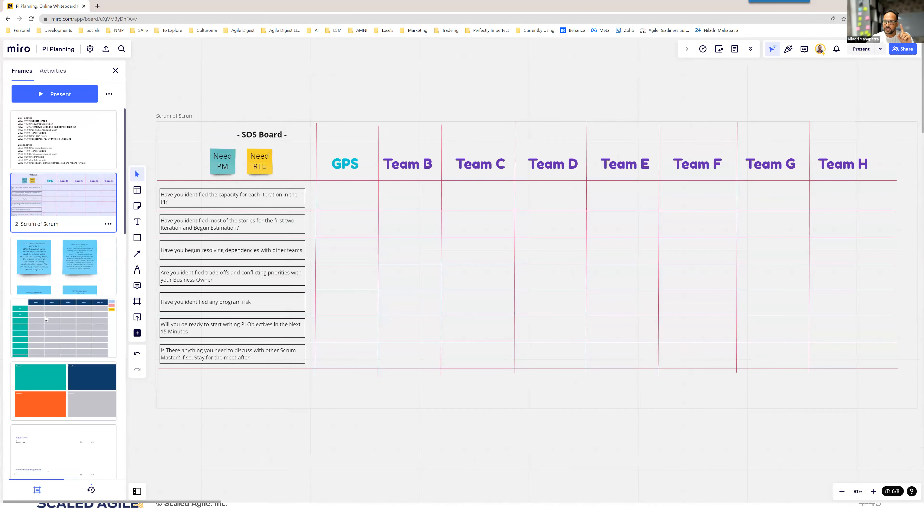
{"action": "scroll", "coordinate": [47, 349], "scroll_direction": "down", "scroll_amount": 2}
{"action": "left_click", "coordinate": [42, 386]}
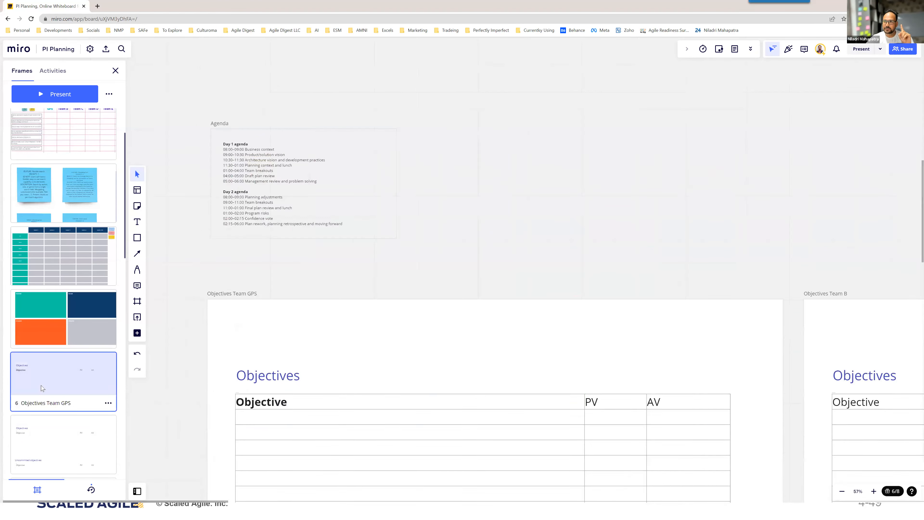
Open the Risks - Team GPS frame and add a blank sticky note in its empty area
{"action": "scroll", "coordinate": [88, 335], "scroll_direction": "down", "scroll_amount": 10}
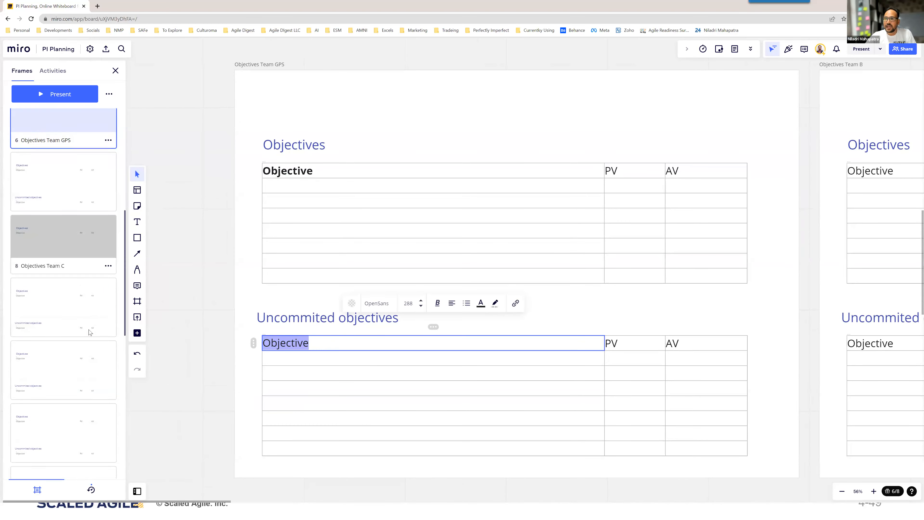
{"action": "scroll", "coordinate": [89, 332], "scroll_direction": "down", "scroll_amount": 2}
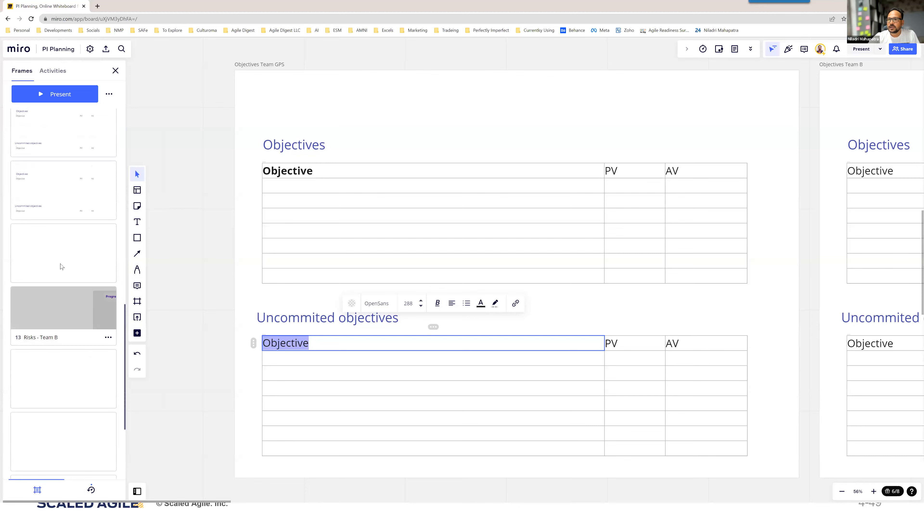
{"action": "left_click", "coordinate": [59, 257]}
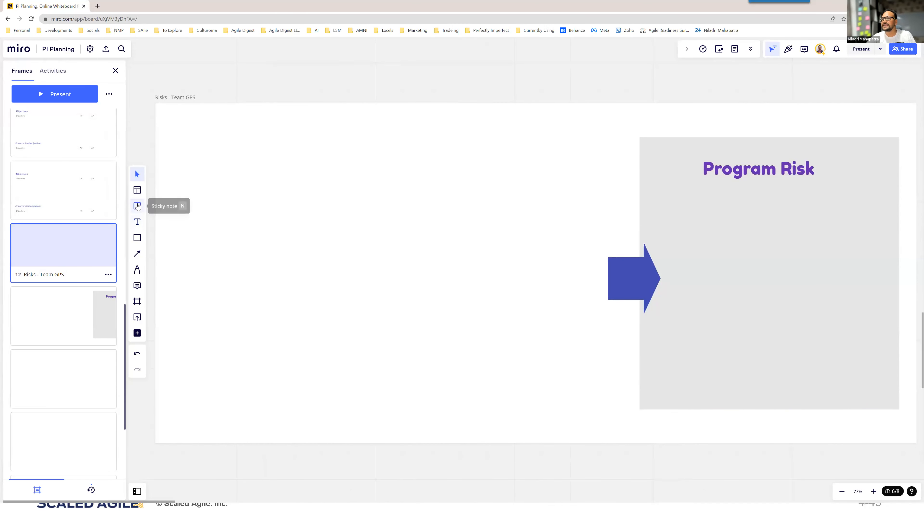
{"action": "key", "text": "n"}
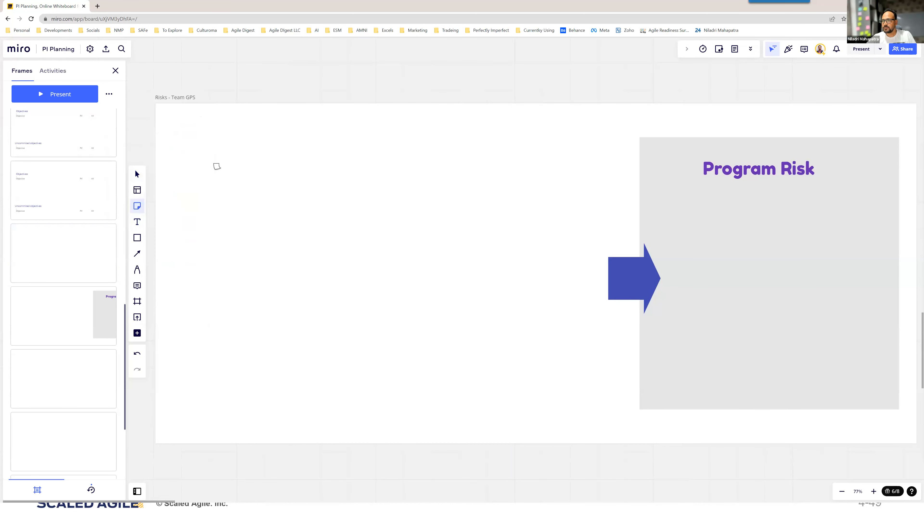
{"action": "left_click_drag", "start_coordinate": [268, 225], "coordinate": [280, 267]}
{"action": "left_click", "coordinate": [267, 302]}
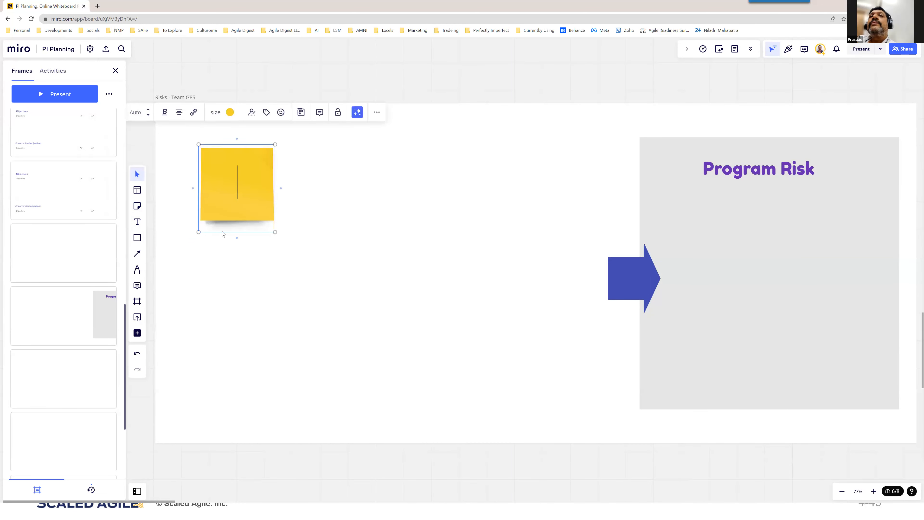
Recolour the sticky note in the Risks - Team GPS frame pink and make it slightly smaller
{"action": "left_click", "coordinate": [225, 194]}
{"action": "left_click", "coordinate": [230, 113]}
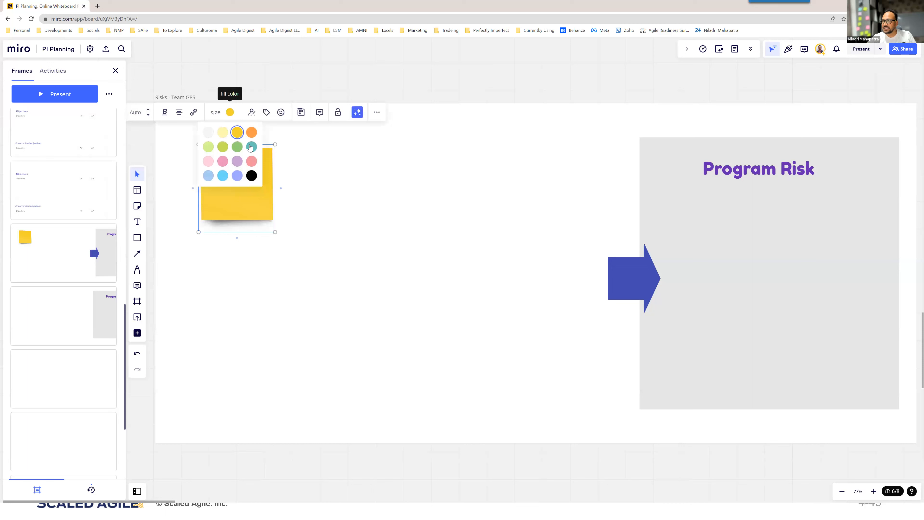
{"action": "left_click", "coordinate": [223, 161]}
{"action": "left_click", "coordinate": [269, 332]}
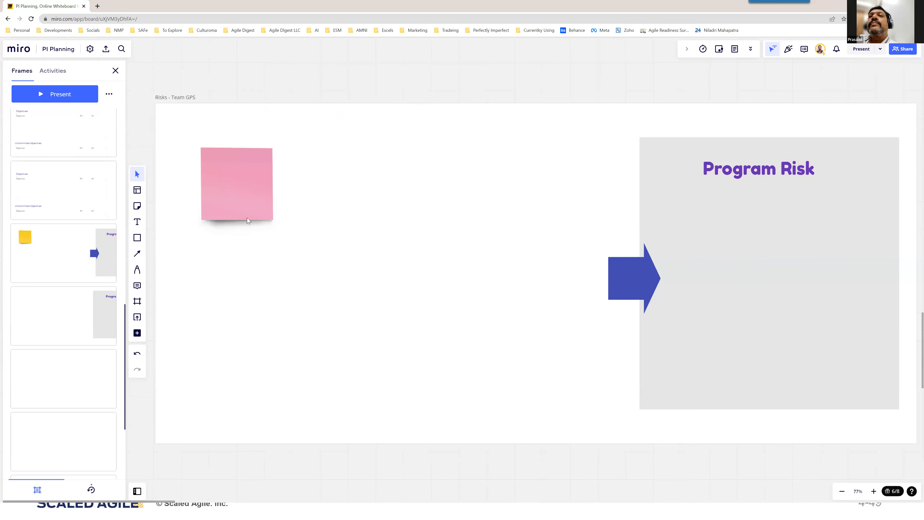
{"action": "left_click", "coordinate": [261, 229]}
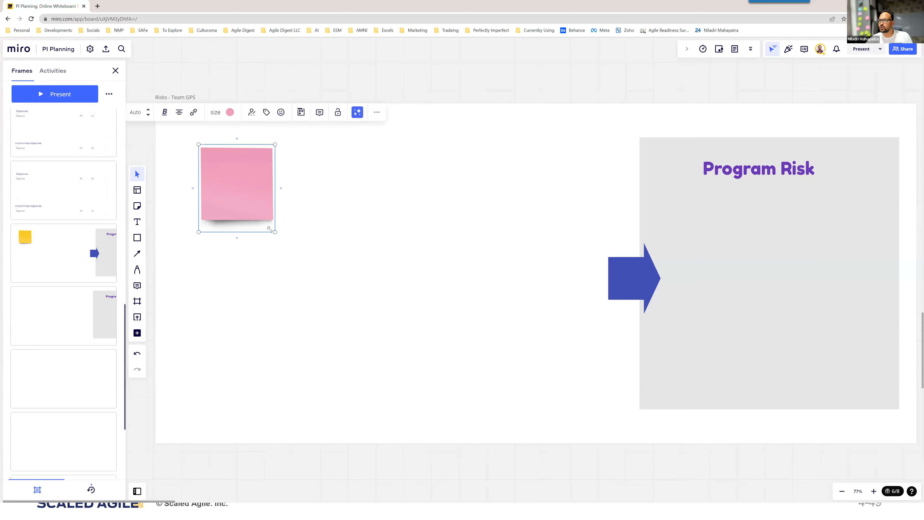
{"action": "left_click_drag", "start_coordinate": [276, 233], "coordinate": [238, 232]}
{"action": "left_click", "coordinate": [289, 306]}
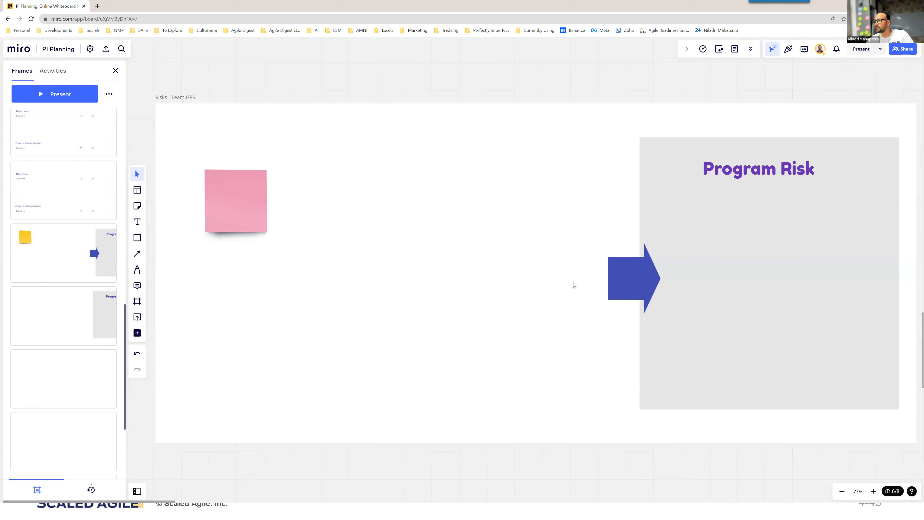
Move the pink sticky note into the Program Risk area and return it to the team's side of the frame
{"action": "left_click_drag", "start_coordinate": [227, 202], "coordinate": [710, 220]}
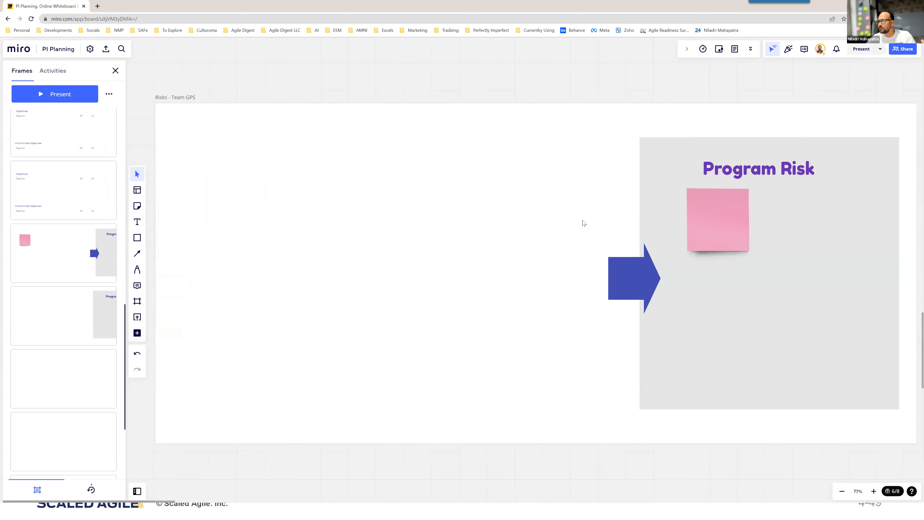
{"action": "key", "text": "ctrl+z"}
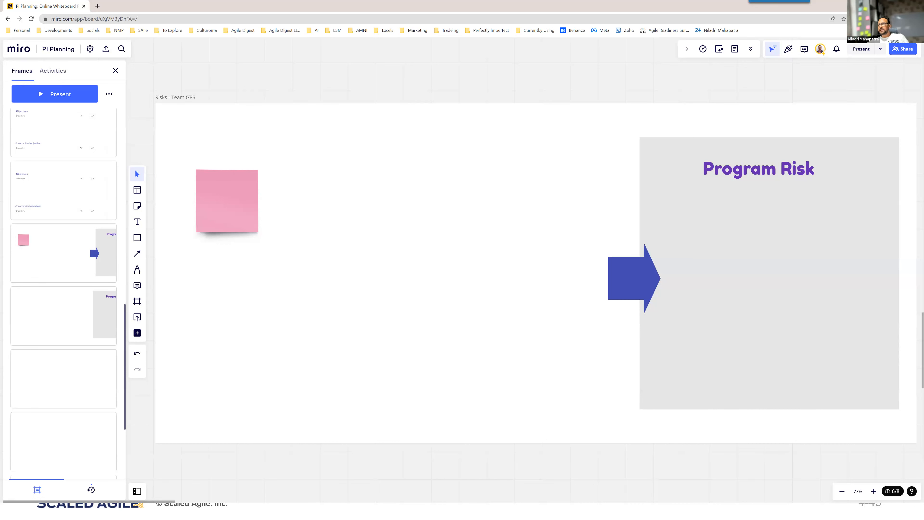
Change the Program Risk heading to "ART RISK" and shift the grouped risk area slightly toward the pink sticky note
{"action": "left_click", "coordinate": [744, 171]}
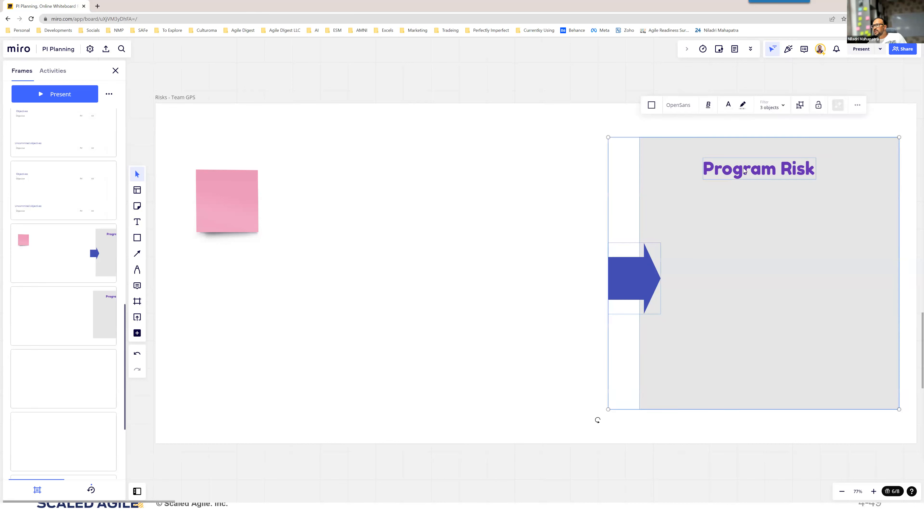
{"action": "left_click", "coordinate": [745, 178]}
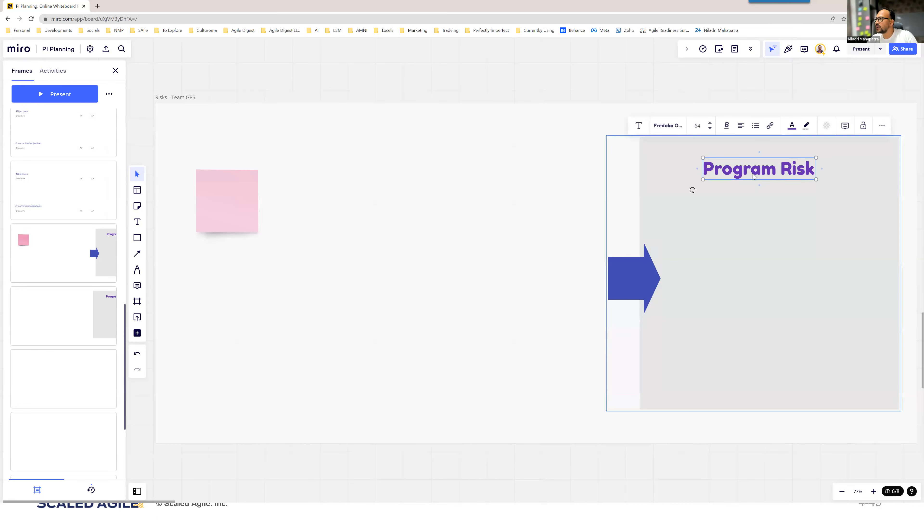
{"action": "double_click", "coordinate": [752, 173]}
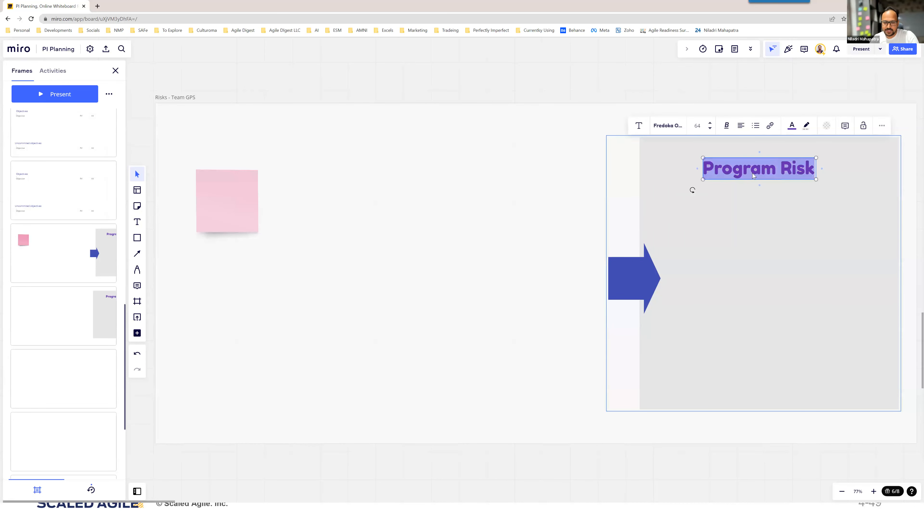
{"action": "type", "text": "ART RISK"}
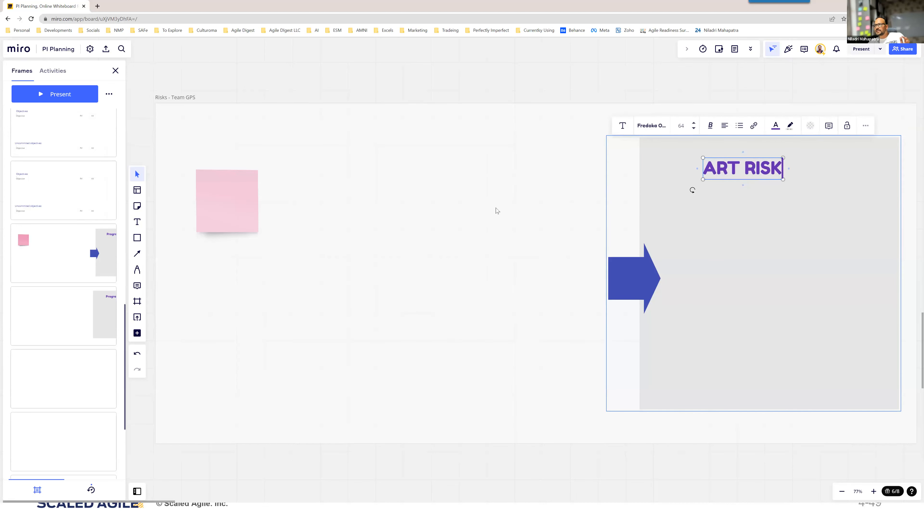
{"action": "left_click", "coordinate": [498, 215]}
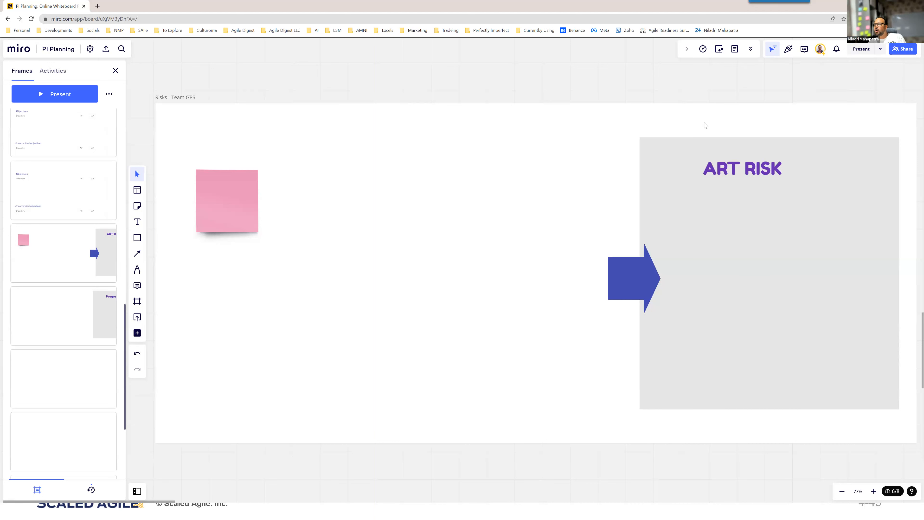
{"action": "mouse_move", "coordinate": [753, 171]}
{"action": "left_mouse_down"}
{"action": "mouse_move", "coordinate": [763, 172]}
{"action": "mouse_move", "coordinate": [738, 174]}
{"action": "left_mouse_up"}
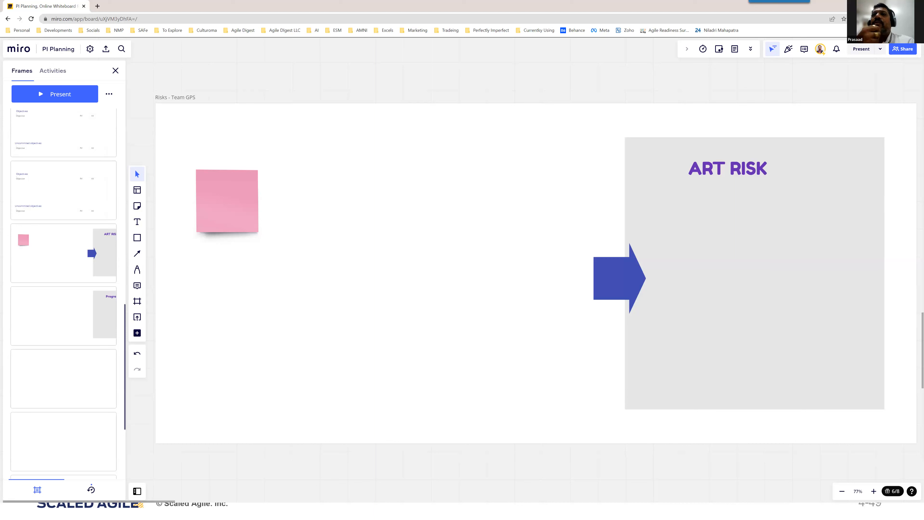
View the Program Board frame and the Program ROAM Board frame
{"action": "scroll", "coordinate": [68, 307], "scroll_direction": "down", "scroll_amount": 4}
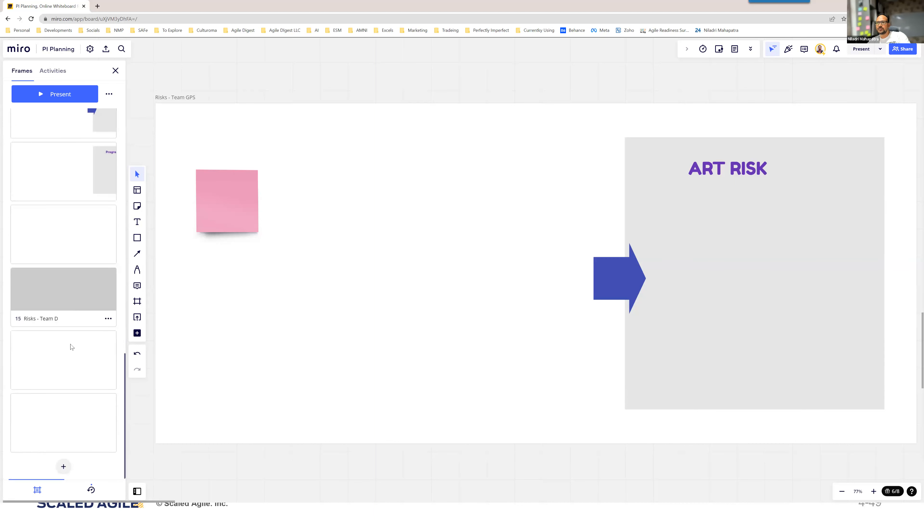
{"action": "scroll", "coordinate": [71, 347], "scroll_direction": "up", "scroll_amount": 12}
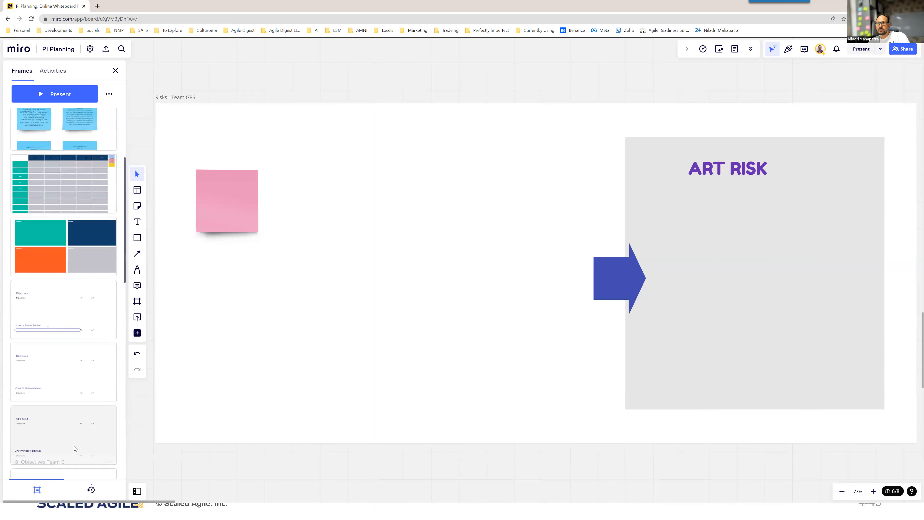
{"action": "scroll", "coordinate": [75, 449], "scroll_direction": "up", "scroll_amount": 4}
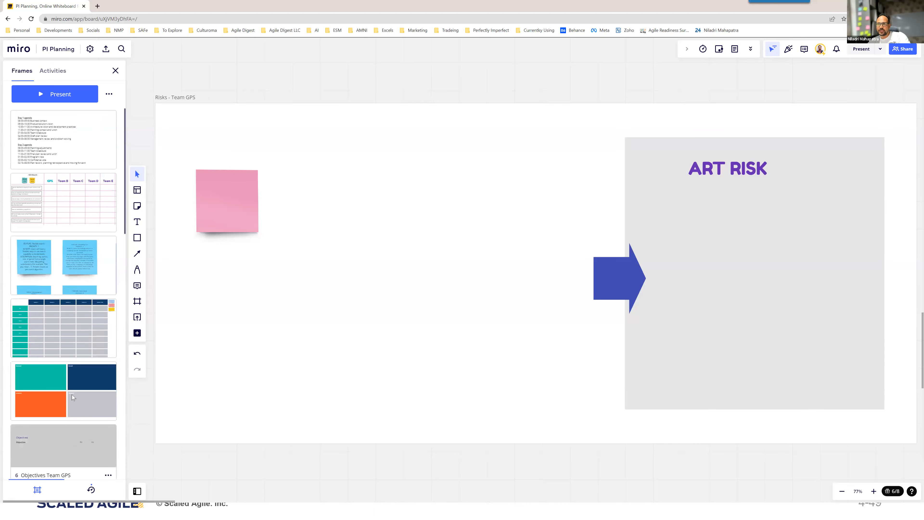
{"action": "left_click", "coordinate": [69, 332]}
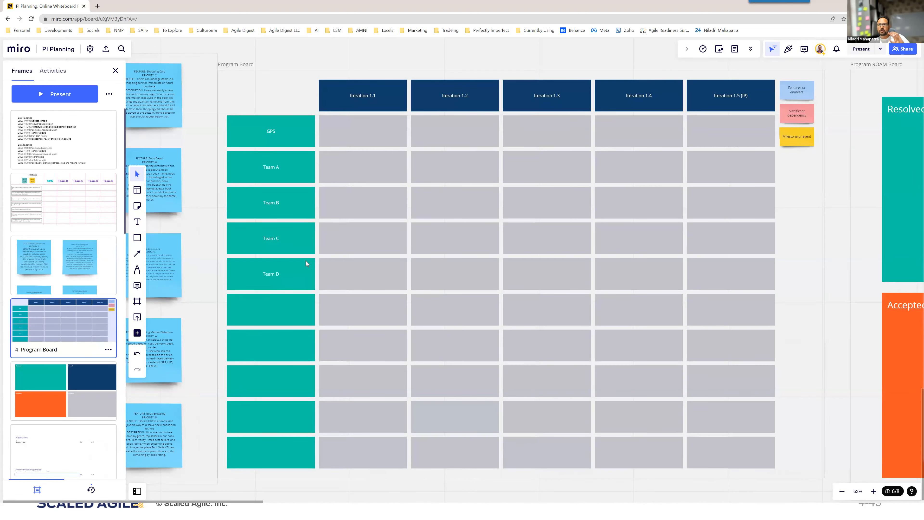
{"action": "left_click", "coordinate": [79, 390]}
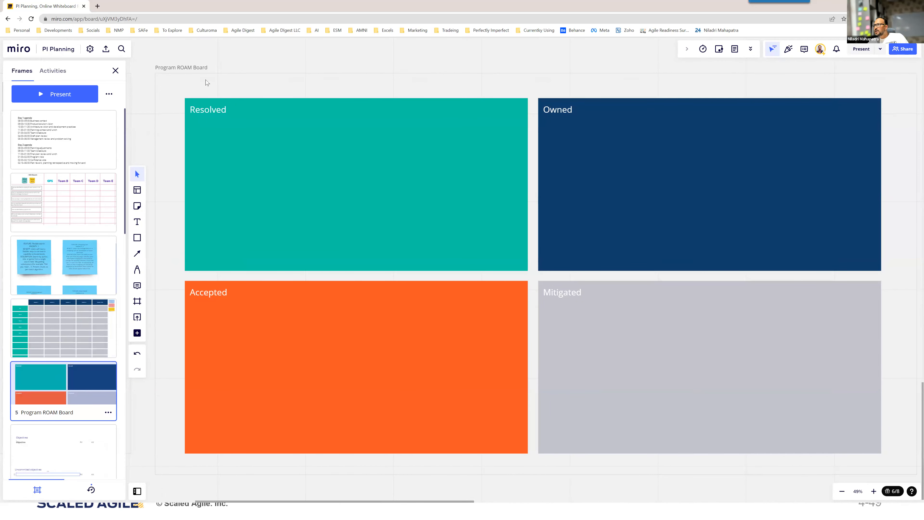
Set the board's sharing to "Can edit" for anyone with the link and copy the board link
{"action": "left_click", "coordinate": [900, 51]}
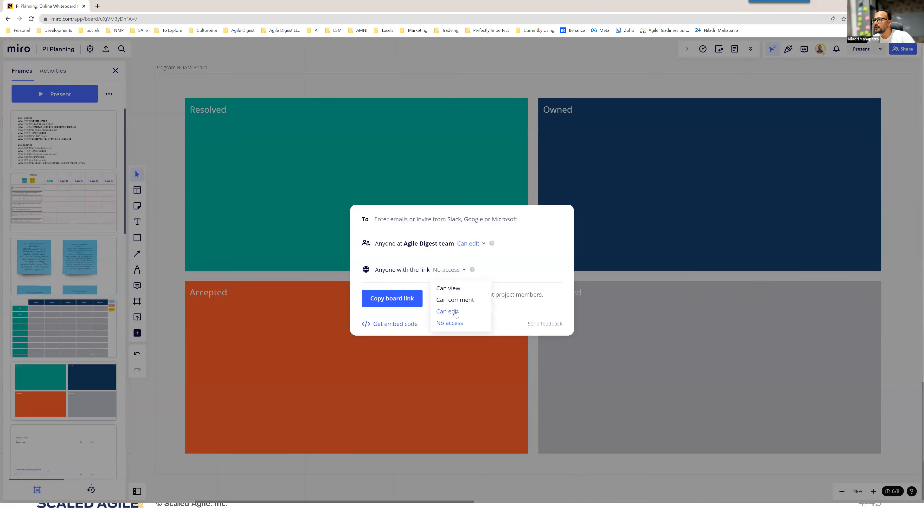
{"action": "left_click", "coordinate": [456, 314]}
{"action": "left_click", "coordinate": [385, 299]}
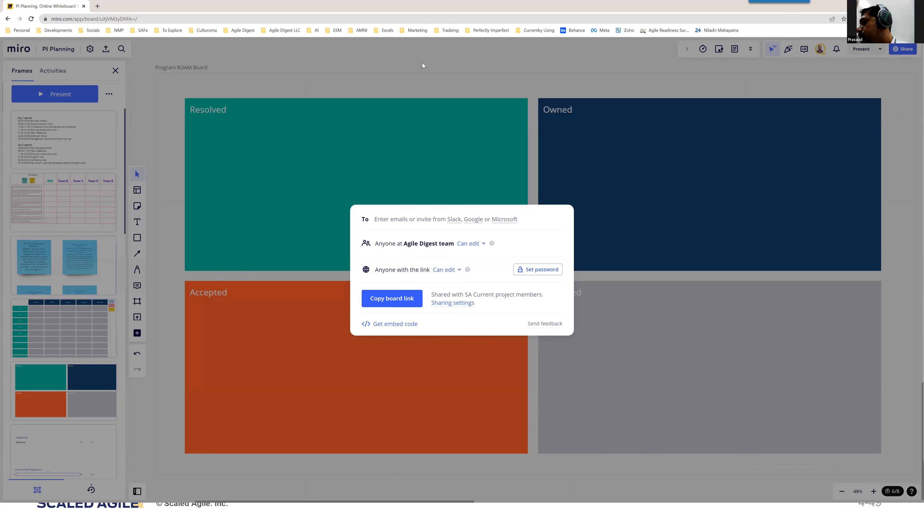
{"action": "left_click", "coordinate": [222, 103]}
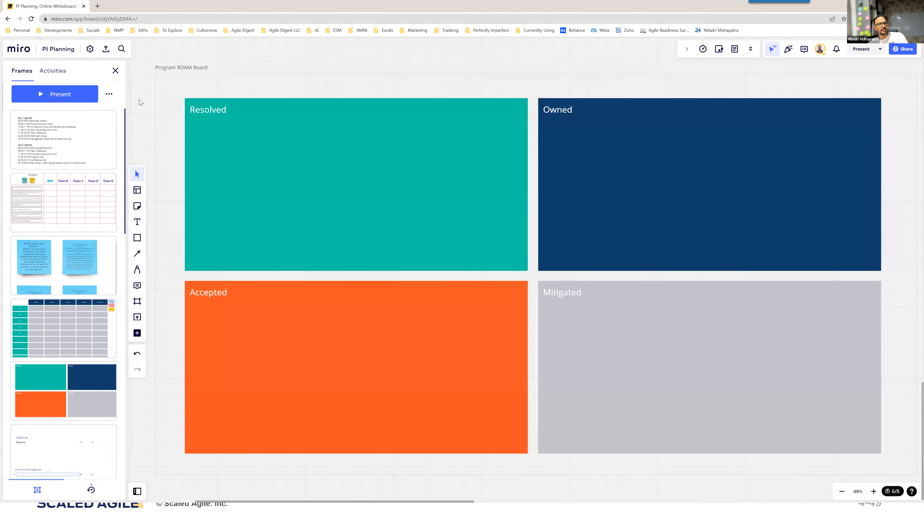
Switch to Jira and open the timeline of the Team C board
{"action": "key", "text": "alt+Tab"}
{"action": "left_click", "coordinate": [75, 157]}
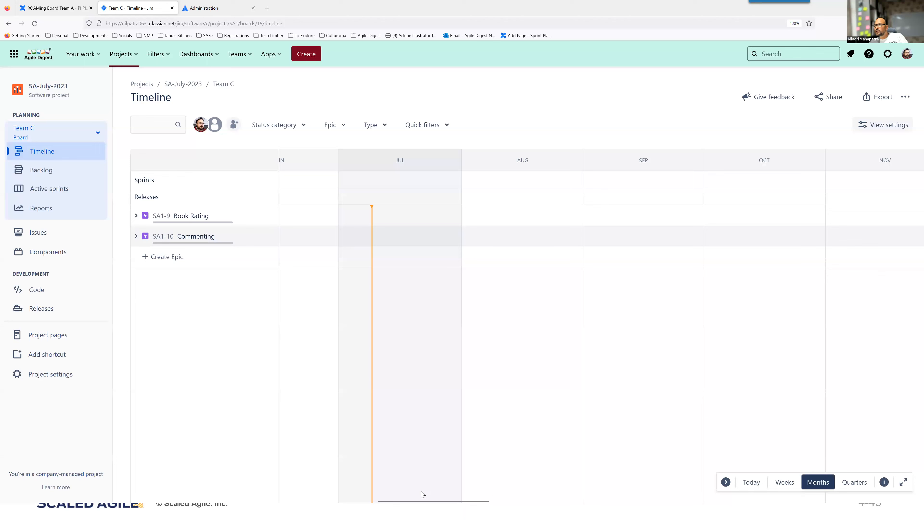
{"action": "left_click_drag", "start_coordinate": [415, 501], "coordinate": [339, 500]}
Set Team C's timeline to show epics completed in the last 3 months and use the Weeks scale
{"action": "left_click", "coordinate": [878, 128]}
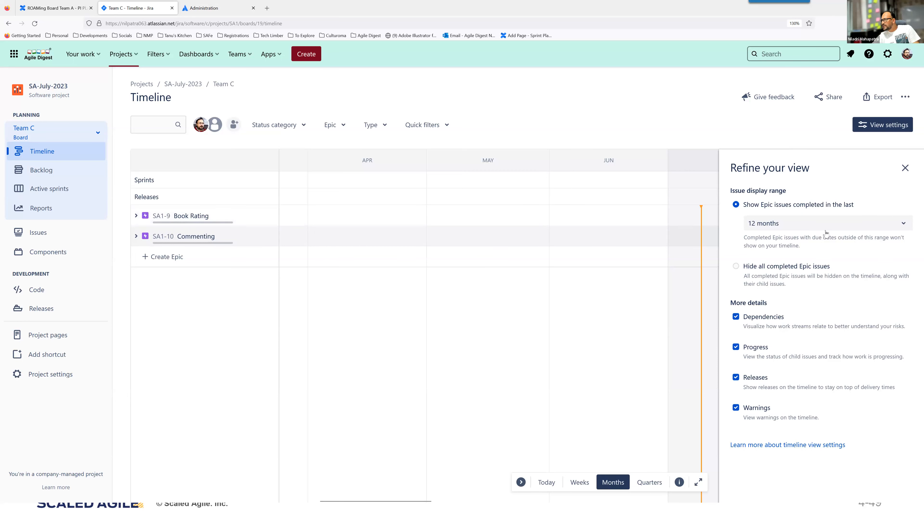
{"action": "left_click", "coordinate": [796, 226]}
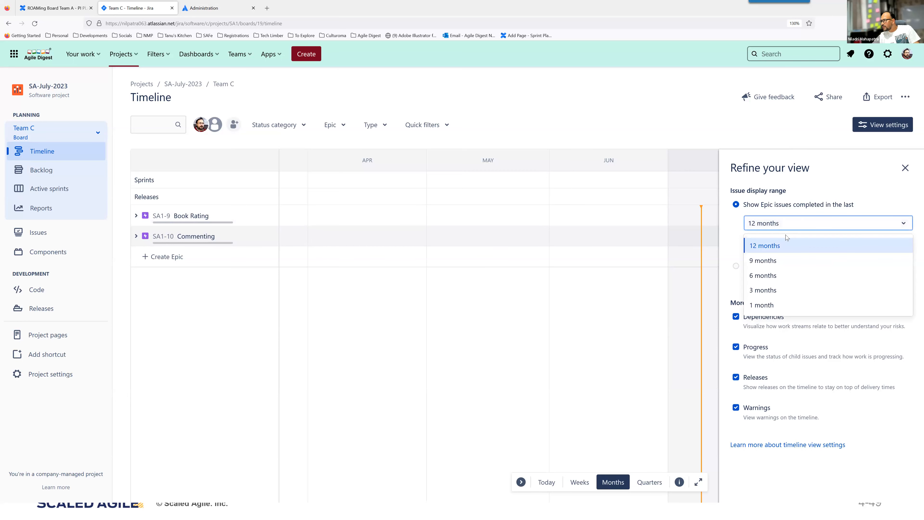
{"action": "left_click", "coordinate": [769, 291]}
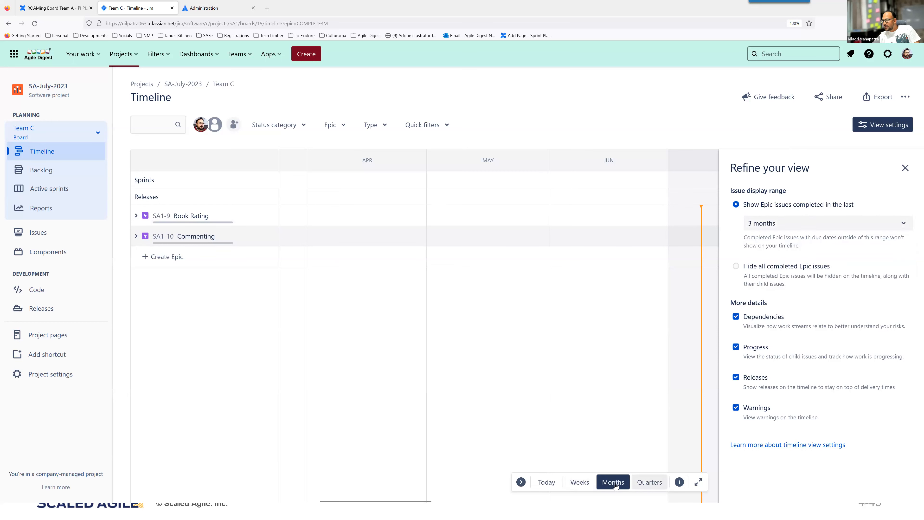
{"action": "left_click", "coordinate": [580, 482]}
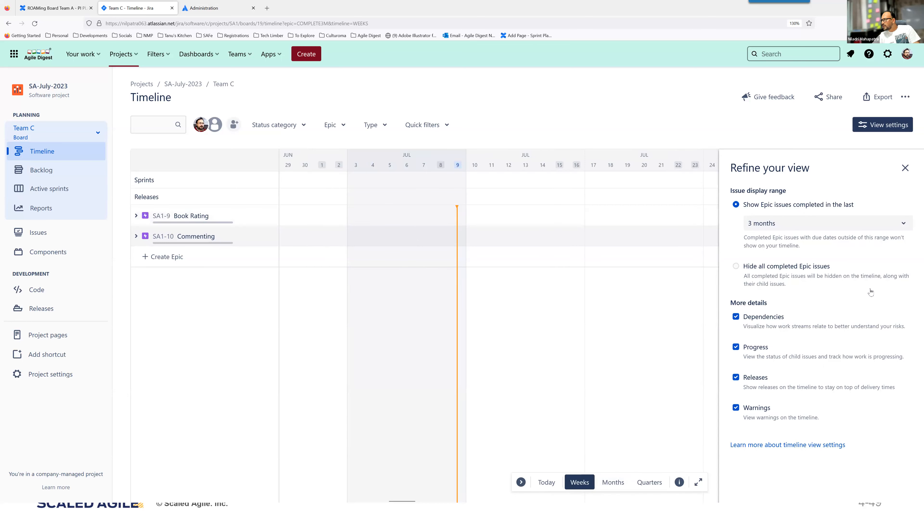
{"action": "left_click", "coordinate": [905, 170]}
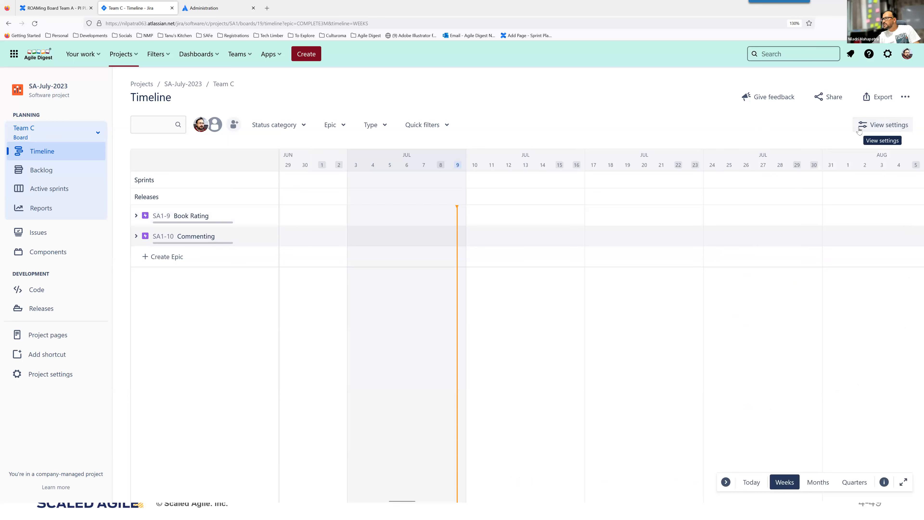
Review the timeline and child-level issue scheduling options in Team C's board settings, and return to its timeline
{"action": "left_click", "coordinate": [906, 97]}
{"action": "left_click", "coordinate": [857, 125]}
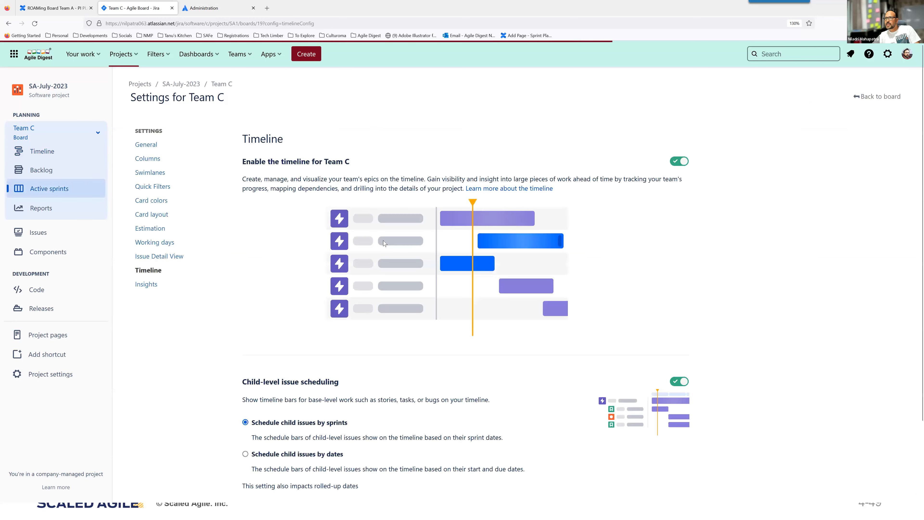
{"action": "scroll", "coordinate": [254, 420], "scroll_direction": "down", "scroll_amount": 2}
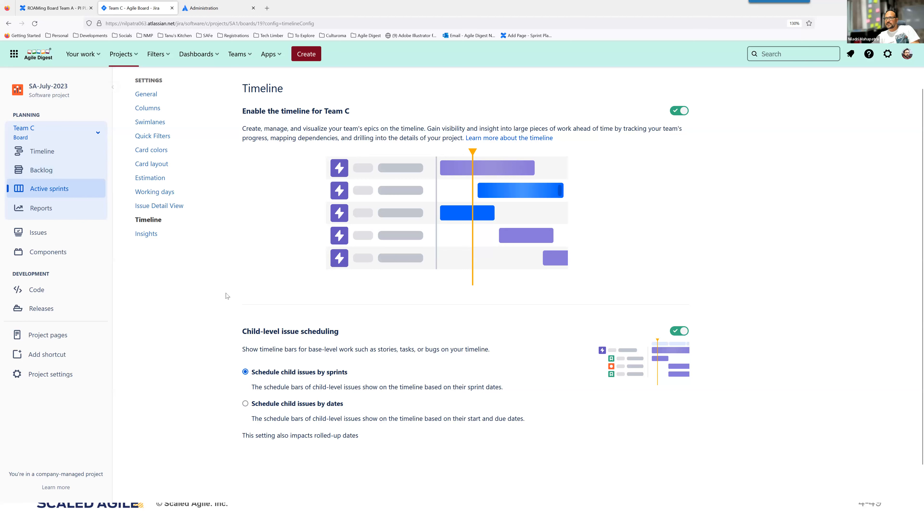
{"action": "left_click", "coordinate": [66, 151]}
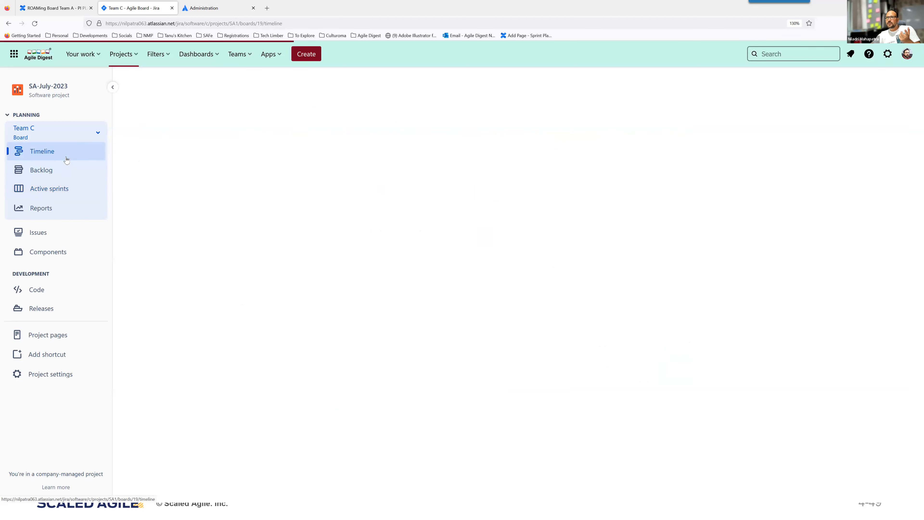
Switch to the ART Kanban board and examine its epics on the timeline
{"action": "left_click", "coordinate": [94, 136]}
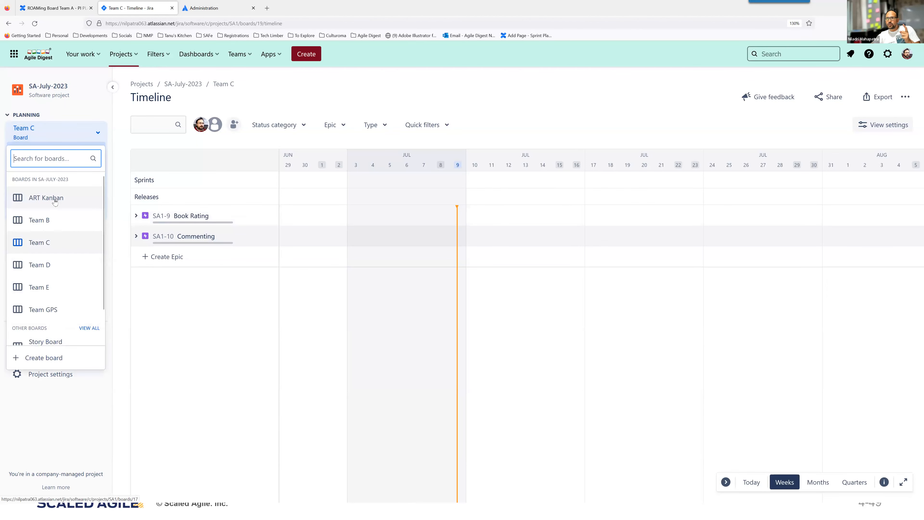
{"action": "left_click", "coordinate": [55, 201]}
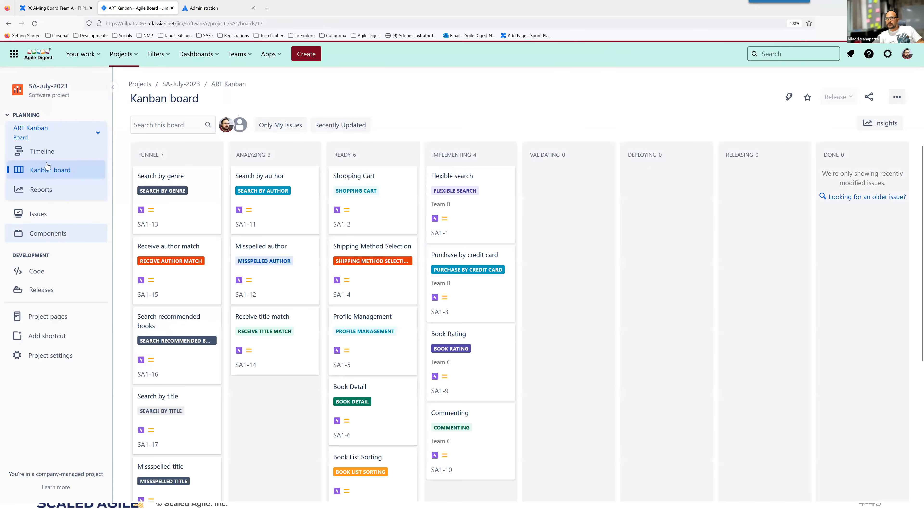
{"action": "left_click", "coordinate": [47, 153]}
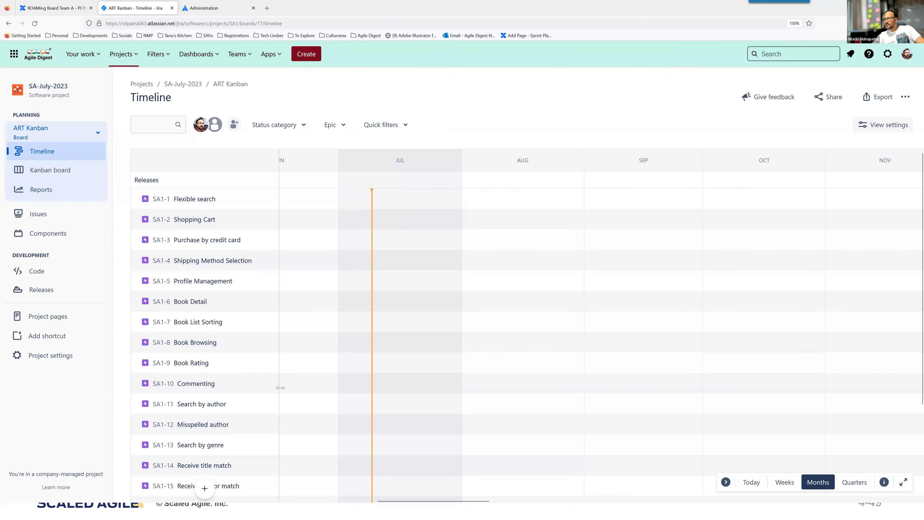
{"action": "scroll", "coordinate": [284, 390], "scroll_direction": "down", "scroll_amount": 3}
{"action": "scroll", "coordinate": [286, 390], "scroll_direction": "up", "scroll_amount": 3}
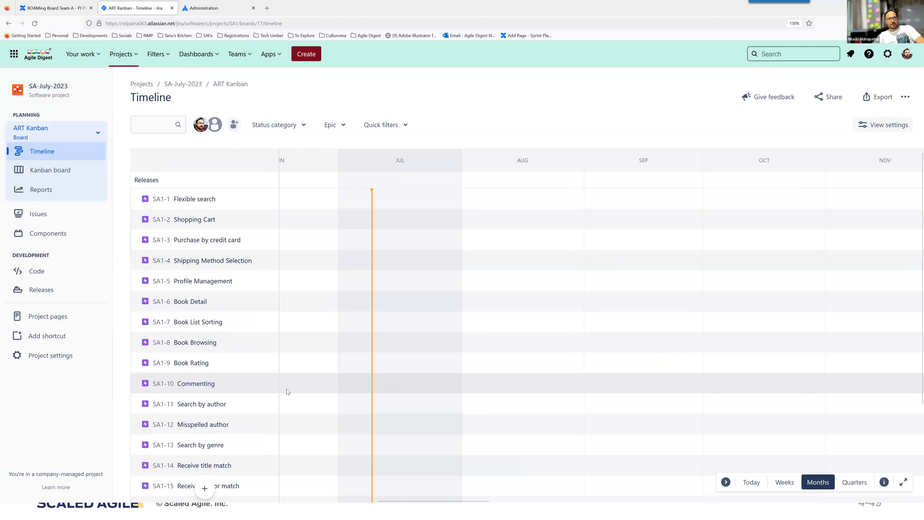
{"action": "mouse_move", "coordinate": [485, 502]}
{"action": "left_mouse_down"}
{"action": "mouse_move", "coordinate": [416, 502]}
{"action": "mouse_move", "coordinate": [472, 505]}
{"action": "left_mouse_up"}
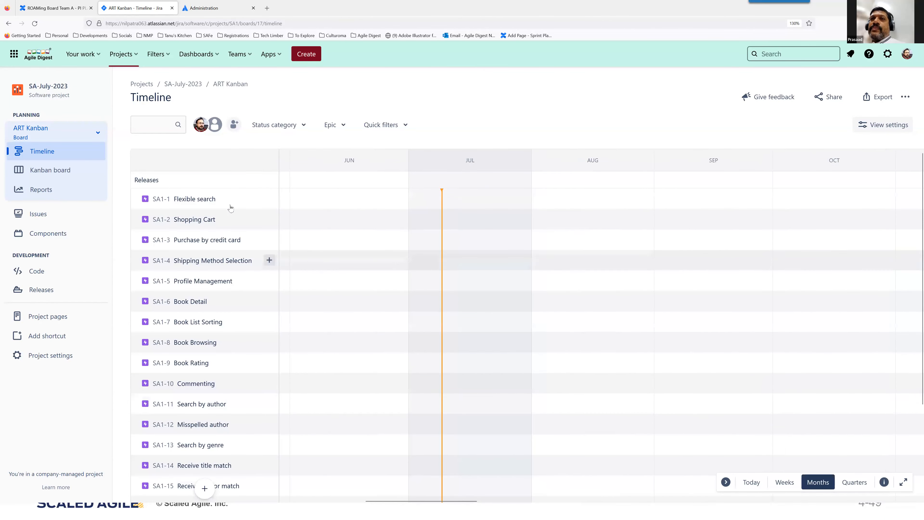